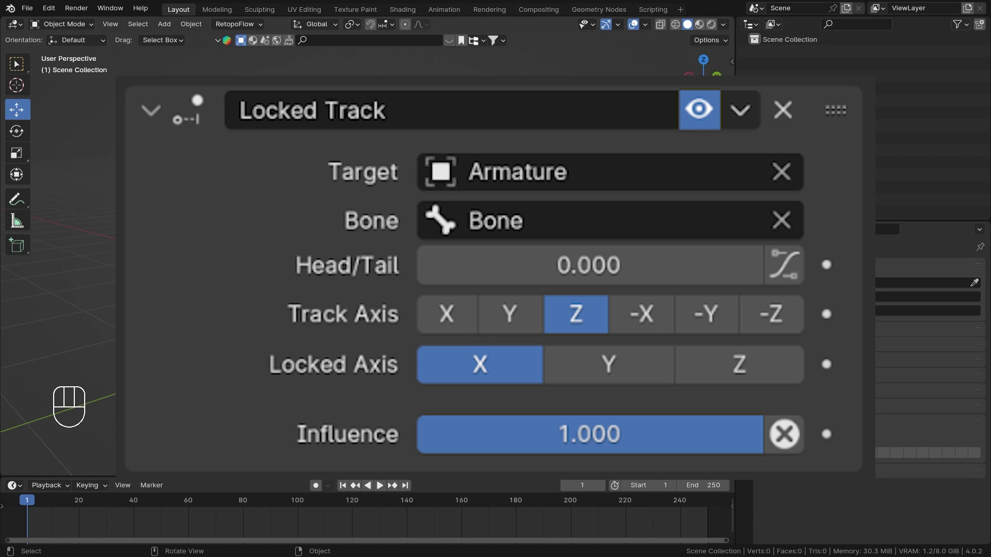
# - Add a single-bone armature at the origin and enter Edit Mode
pyautogui.hotkey('shift', 'a')
pyautogui.moveTo(380, 235)
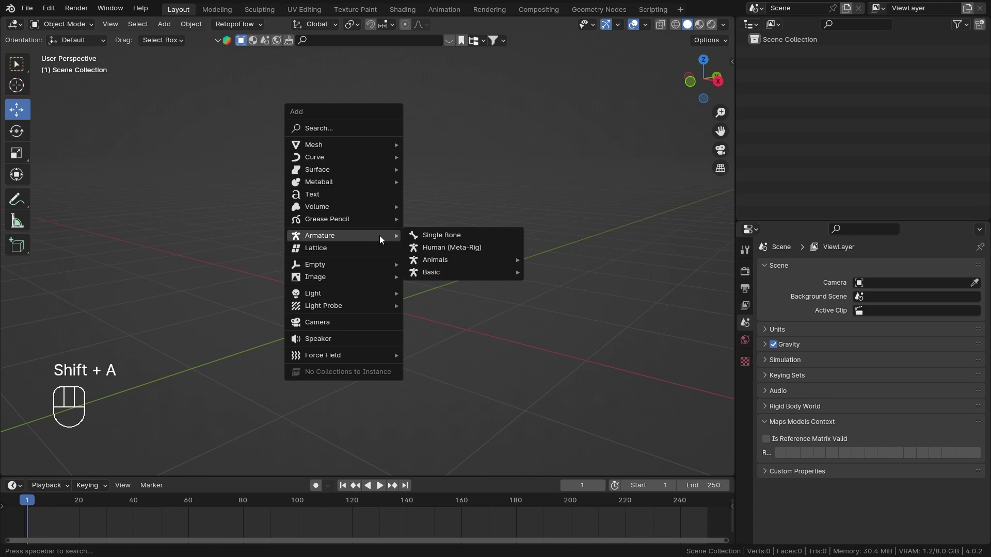
pyautogui.click(442, 234)
pyautogui.press('Tab')
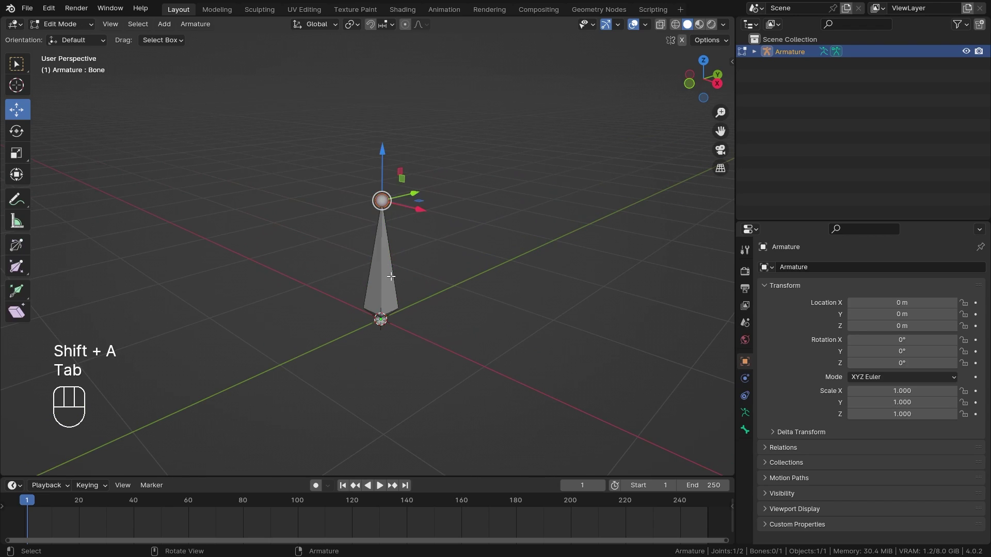
# - Duplicate the whole bone and place the copy beside the original along the global Y axis
pyautogui.click(387, 274)
pyautogui.moveTo(464, 268); pyautogui.dragTo(354, 310, button='middle')
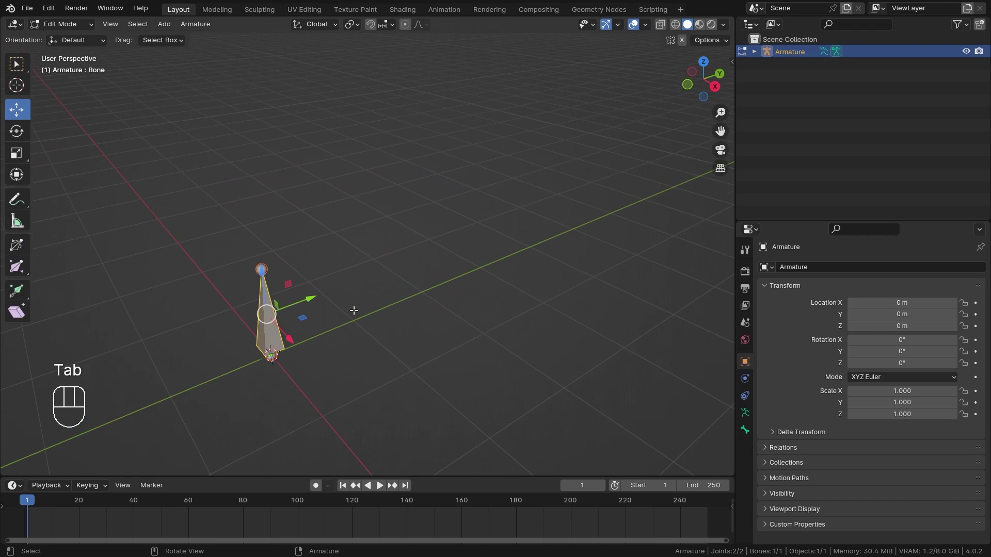
pyautogui.hotkey('shift', 'd')
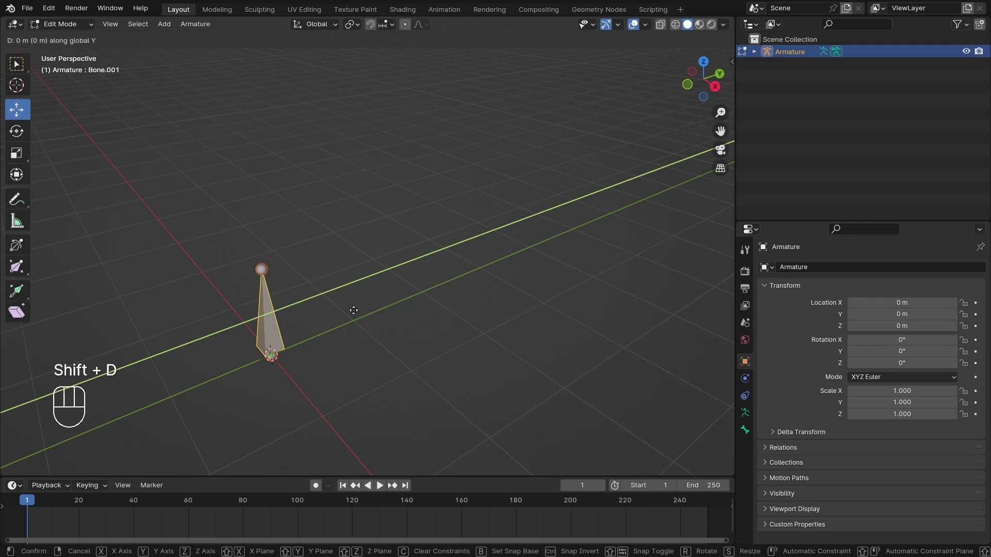
pyautogui.click(443, 294)
pyautogui.moveTo(290, 334); pyautogui.dragTo(339, 290, button='middle')
pyautogui.scroll(2, 339, 289)
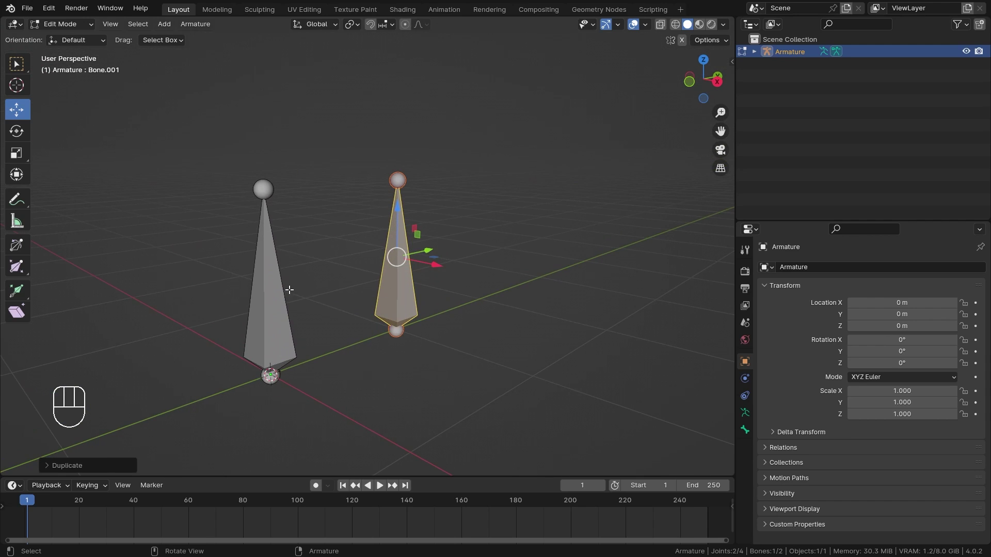
# - Show the armature's bone names and axes, with the axes position set to 0.5
pyautogui.click(745, 413)
pyautogui.scroll(-5, 841, 485)
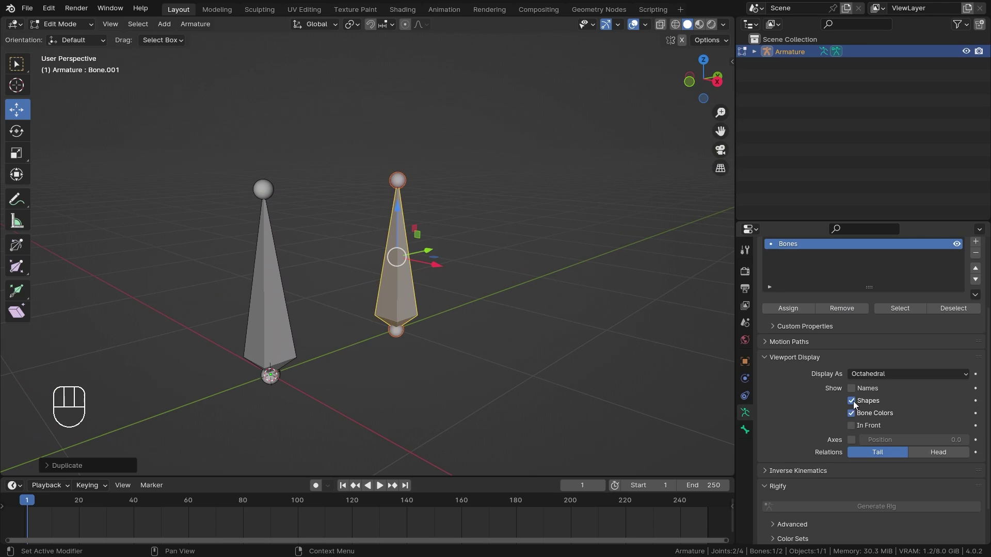
pyautogui.click(851, 388)
pyautogui.click(851, 440)
pyautogui.keyDown('ctrl'); pyautogui.moveTo(867, 439); pyautogui.dragTo(914, 440); pyautogui.keyUp('ctrl')
pyautogui.scroll(1, 419, 294)
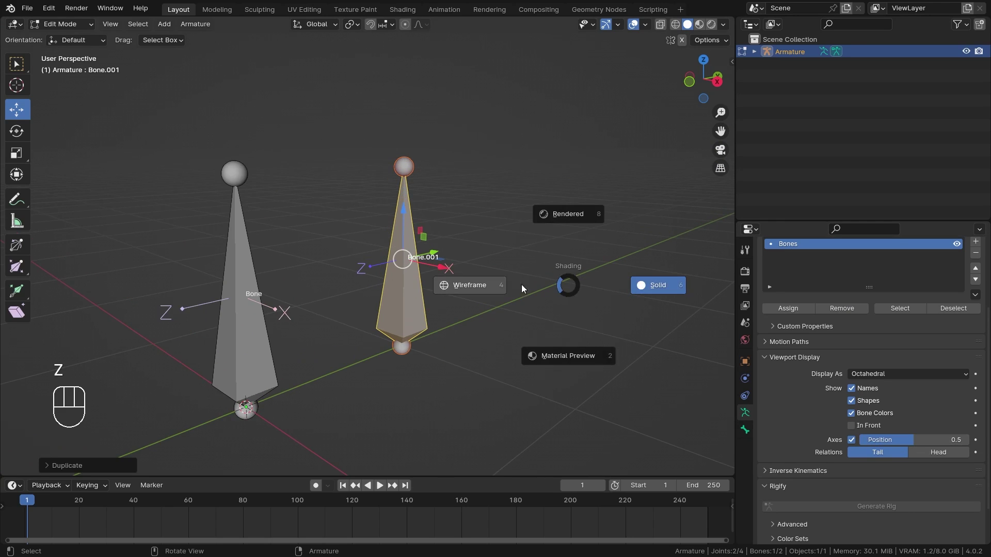
# - Switch the viewport to Wireframe shading so the bones' inner axes can be seen
pyautogui.press('z')
pyautogui.scroll(2, 399, 293)
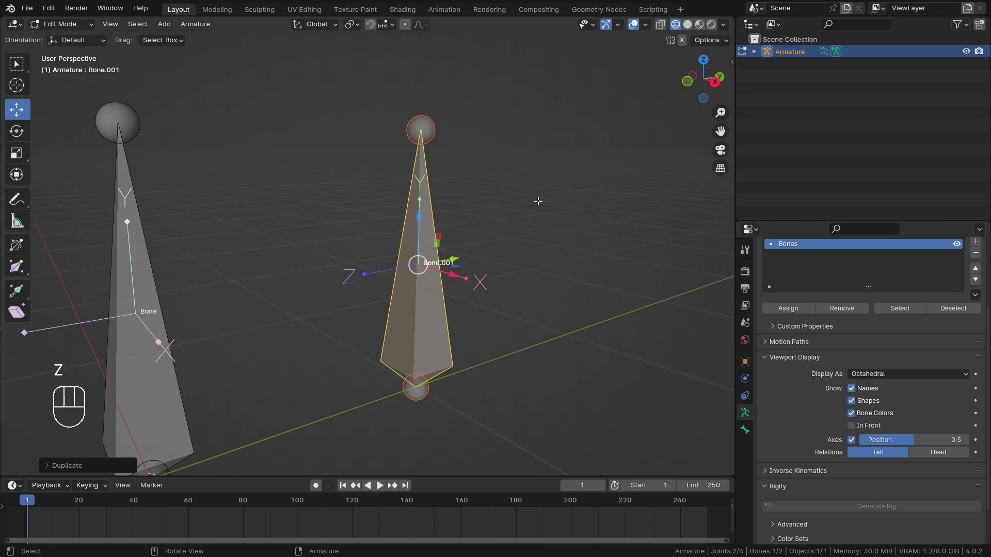
pyautogui.scroll(-2, 480, 260)
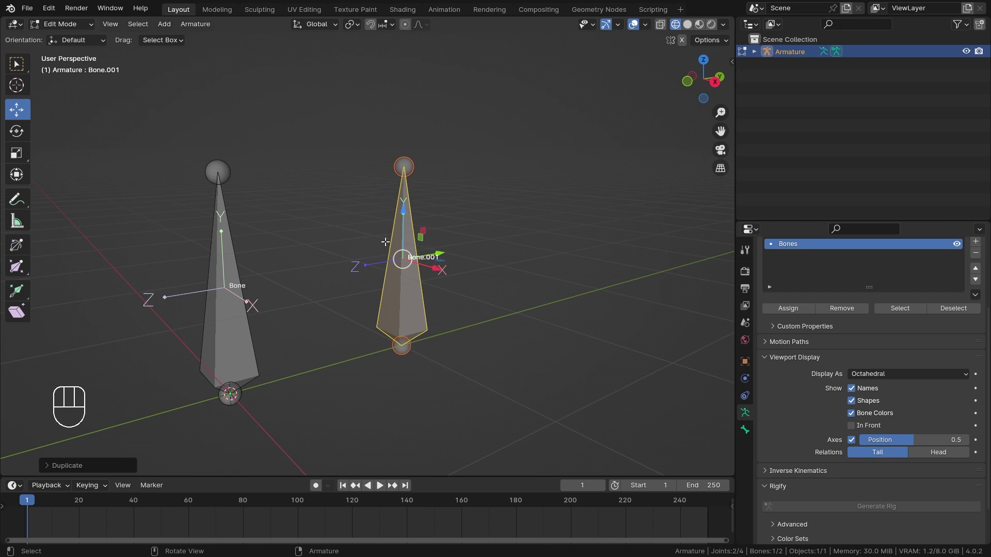
# - Switch the armature to Pose Mode
pyautogui.moveTo(385, 241); pyautogui.dragTo(499, 228, button='middle')
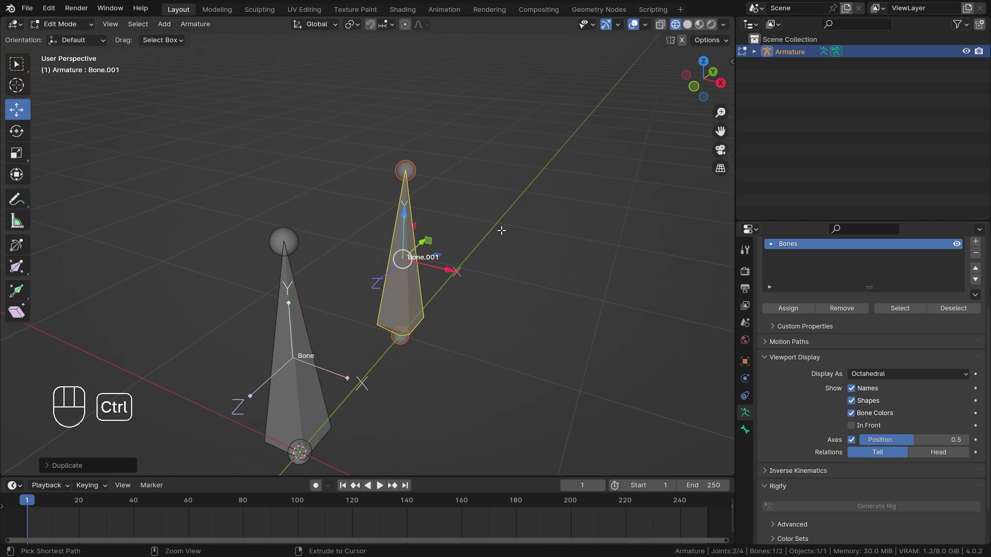
pyautogui.hotkey('ctrl', 'Tab')
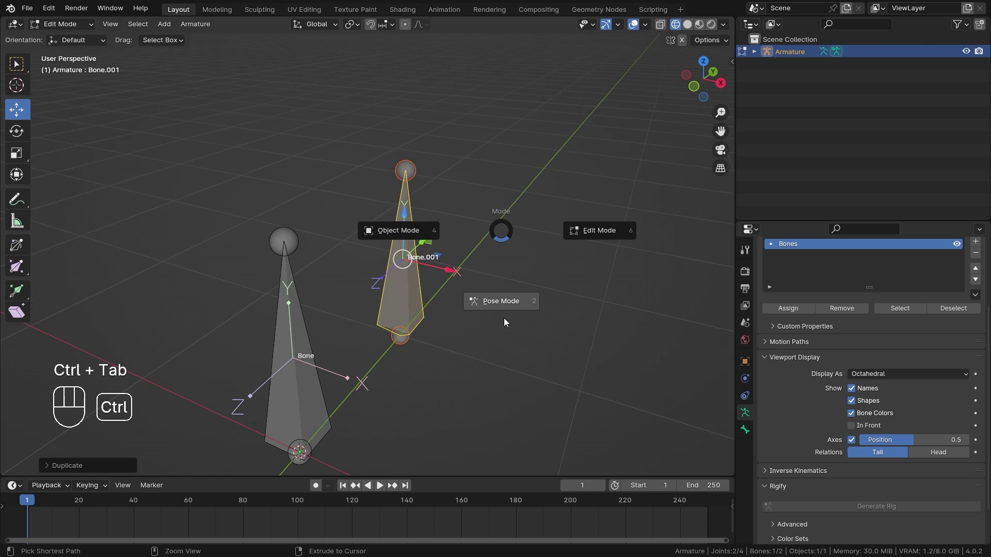
pyautogui.click(509, 308)
pyautogui.moveTo(511, 310); pyautogui.dragTo(380, 267, button='middle')
pyautogui.click(379, 266)
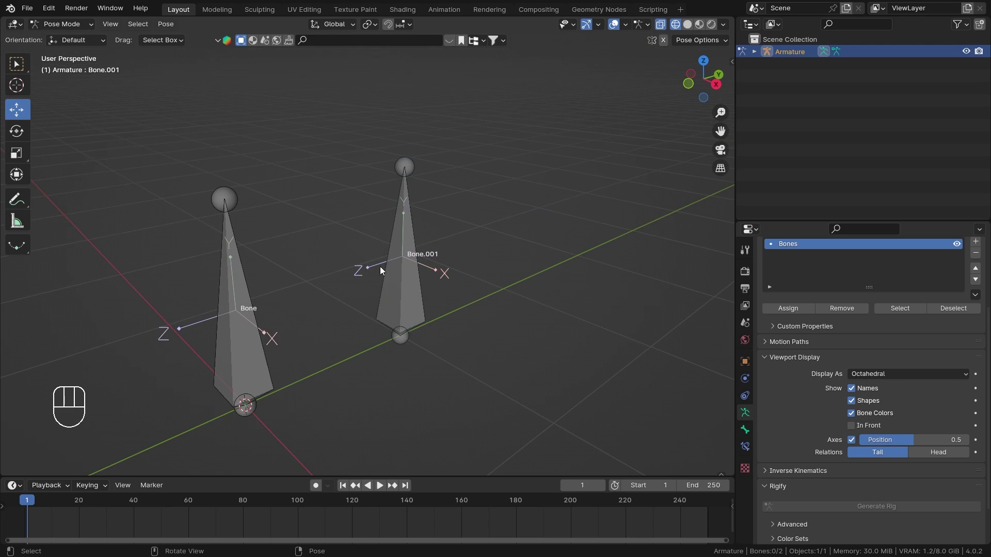
# - Add a Locked Track bone constraint to Bone.001
pyautogui.click(404, 266)
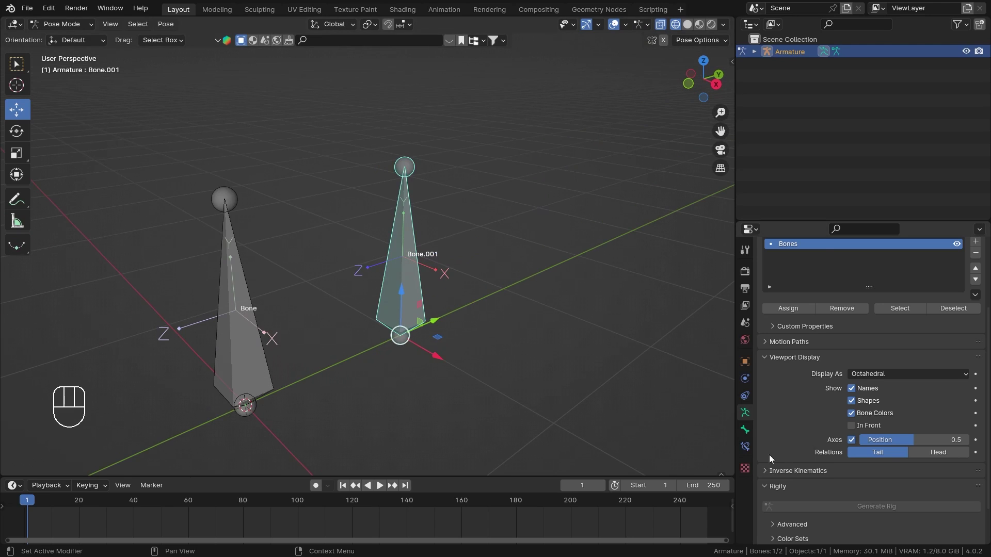
pyautogui.click(745, 447)
pyautogui.click(849, 268)
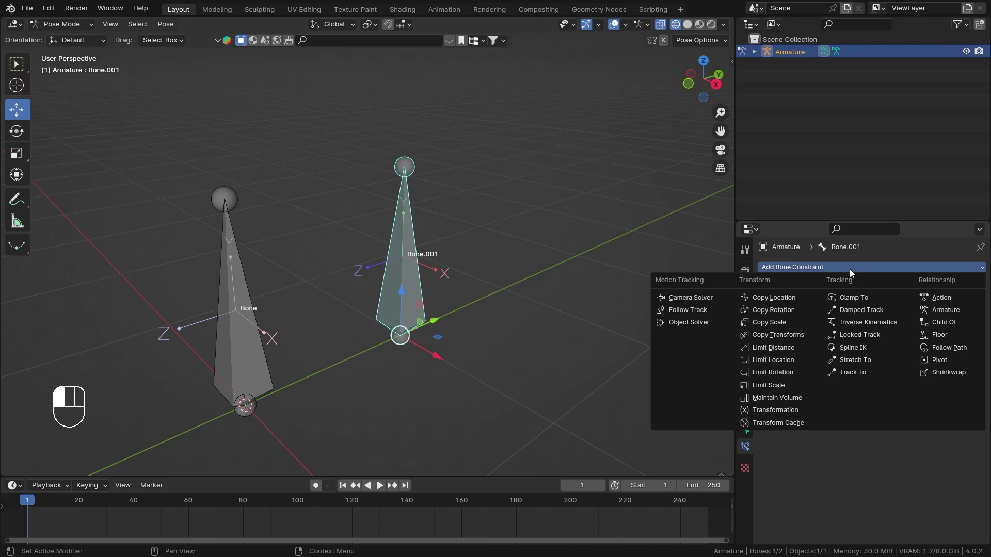
pyautogui.click(858, 337)
pyautogui.keyDown('shift'); pyautogui.moveTo(397, 264); pyautogui.dragTo(454, 258, button='middle'); pyautogui.keyUp('shift')
pyautogui.scroll(1, 454, 262)
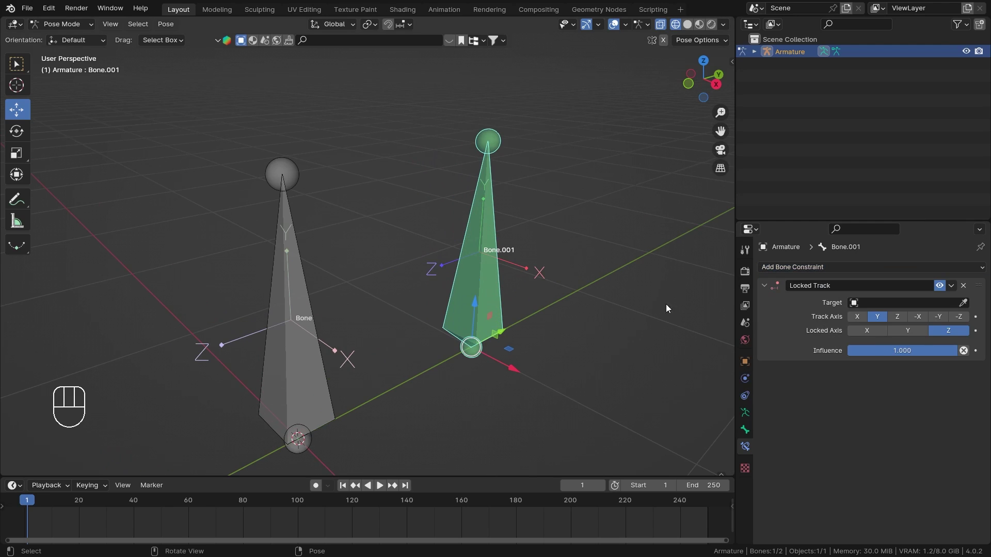
# - Set the Locked Track constraint's target to Armature and its target bone to Bone
pyautogui.click(963, 303)
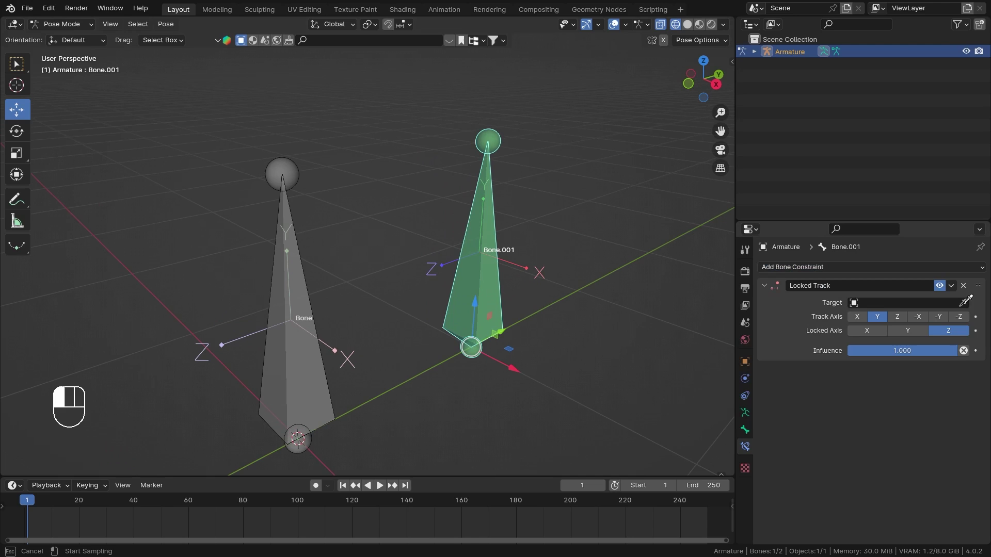
pyautogui.click(314, 345)
pyautogui.click(908, 316)
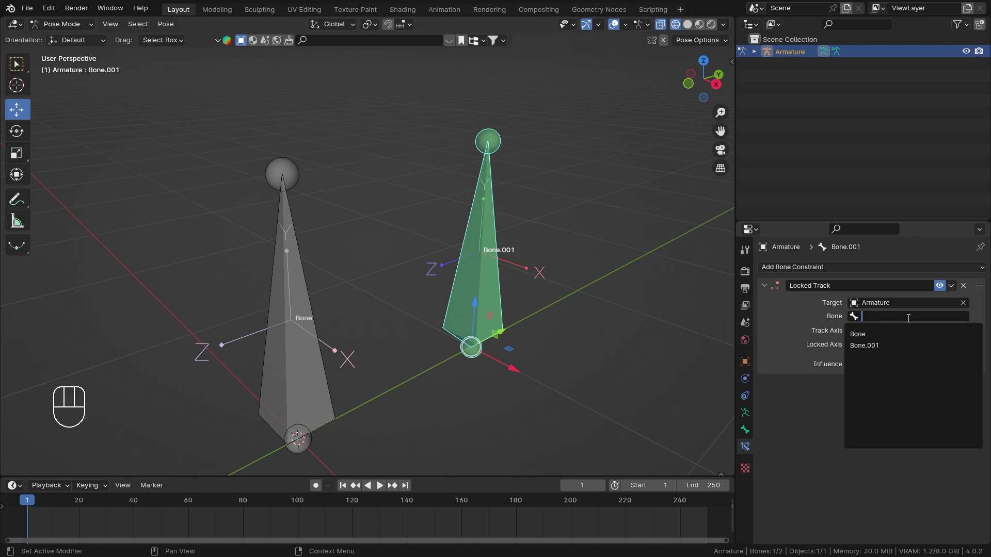
pyautogui.click(864, 332)
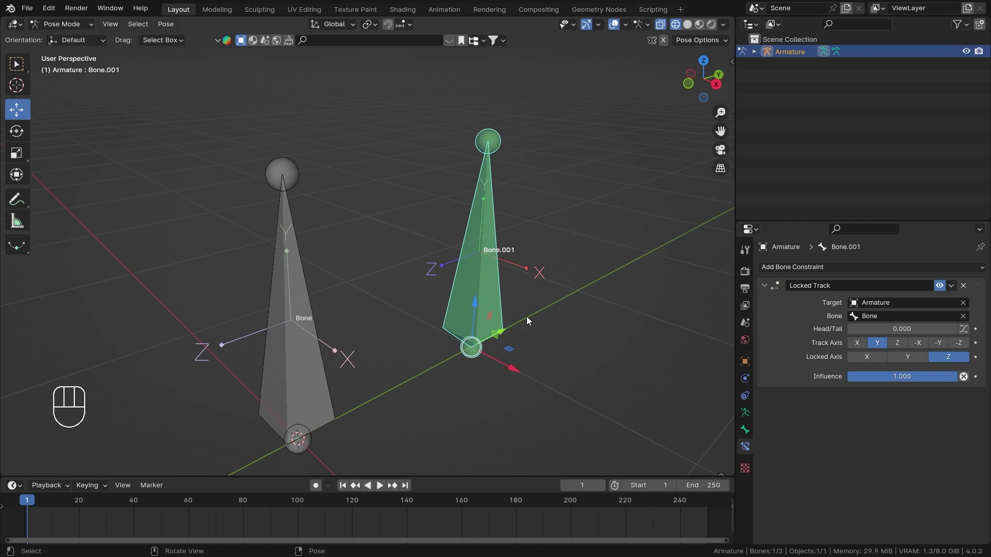
# - Examine the orientation and local axes of Bone.001 relative to the target bone
pyautogui.scroll(-2, 518, 312)
pyautogui.moveTo(510, 307); pyautogui.dragTo(467, 308, button='middle')
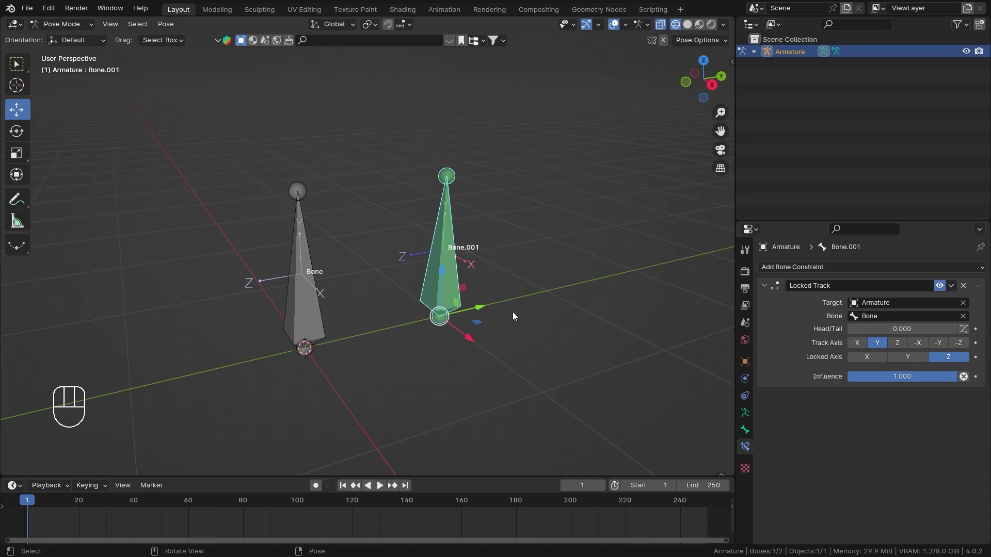
pyautogui.scroll(3, 490, 303)
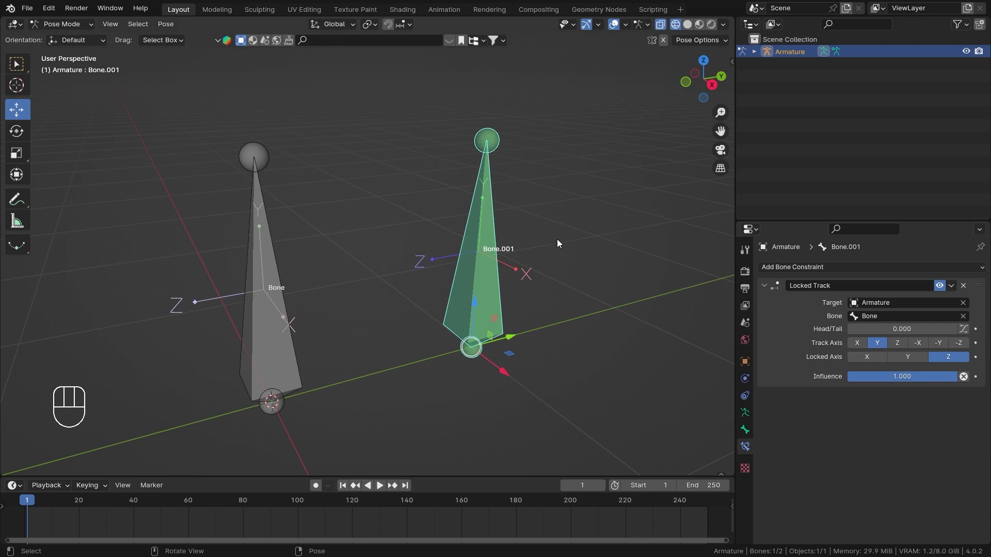
pyautogui.keyDown('shift'); pyautogui.moveTo(501, 202); pyautogui.dragTo(445, 233, button='middle'); pyautogui.keyUp('shift')
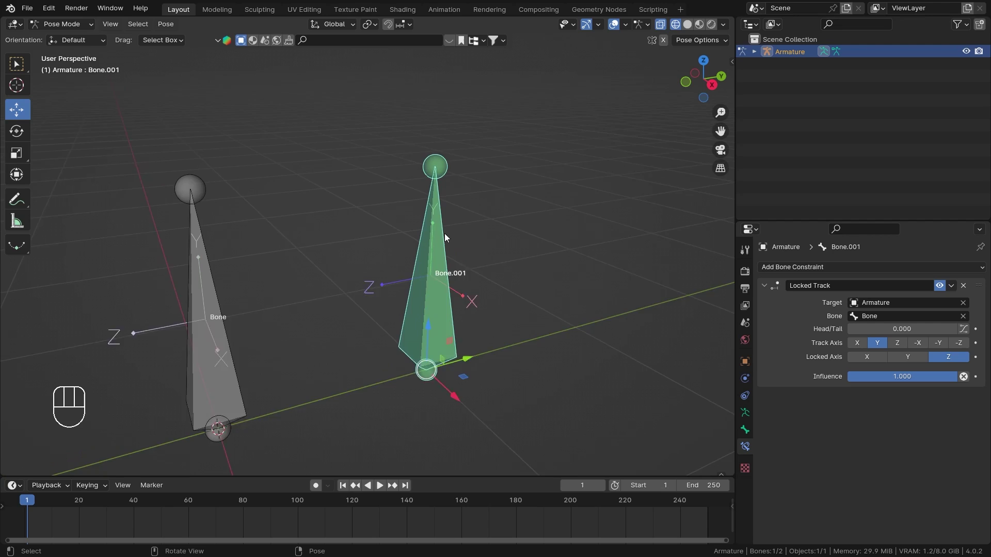
pyautogui.scroll(2, 530, 190)
pyautogui.scroll(-3, 467, 207)
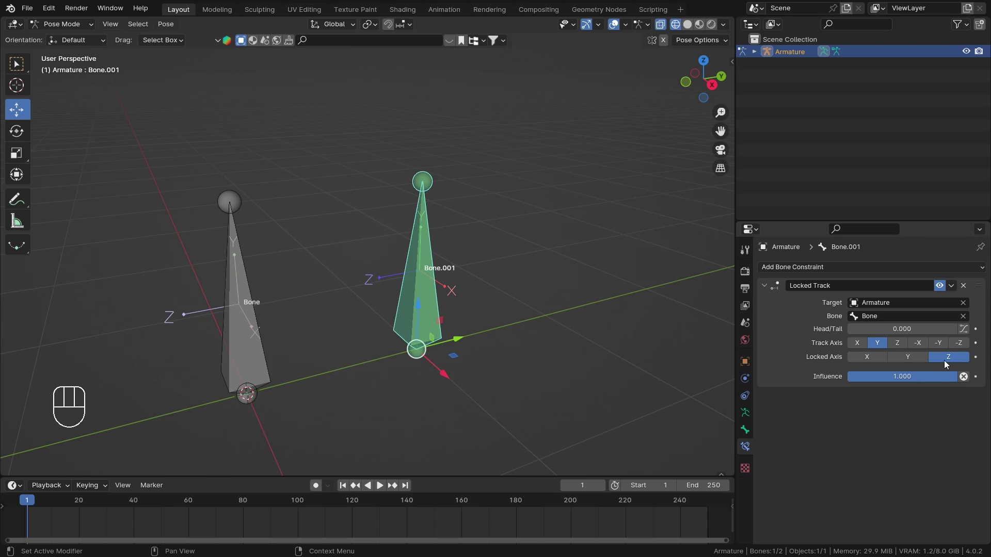
pyautogui.moveTo(374, 318); pyautogui.dragTo(428, 320, button='middle')
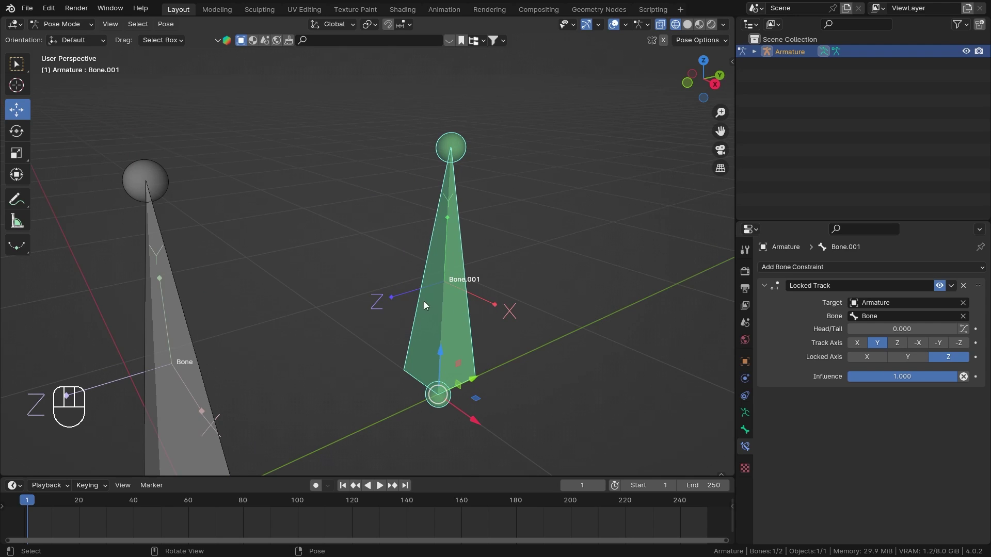
pyautogui.scroll(-4, 383, 286)
pyautogui.click(406, 295)
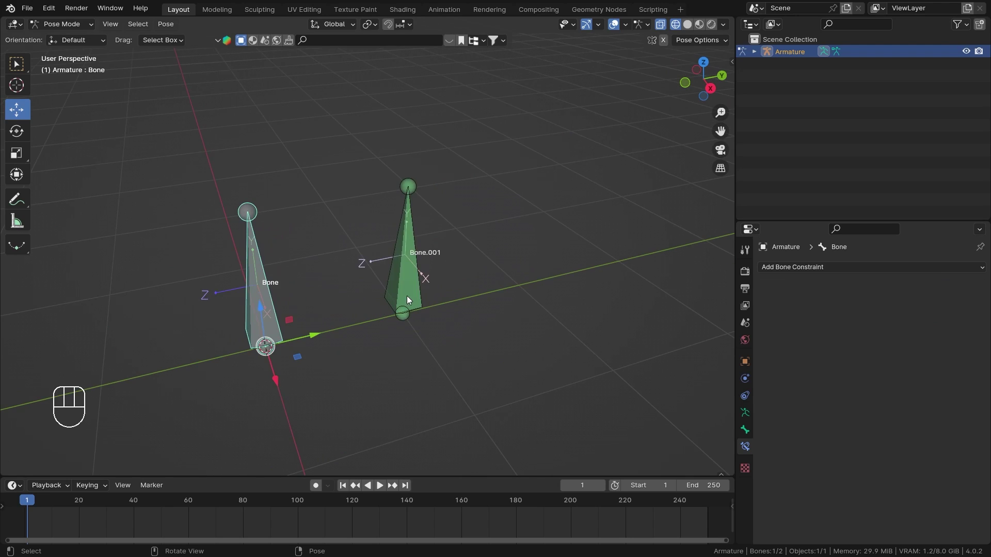
# - Set Bone.001's Locked Track constraint to track axis Z and locked axis Y
pyautogui.click(407, 295)
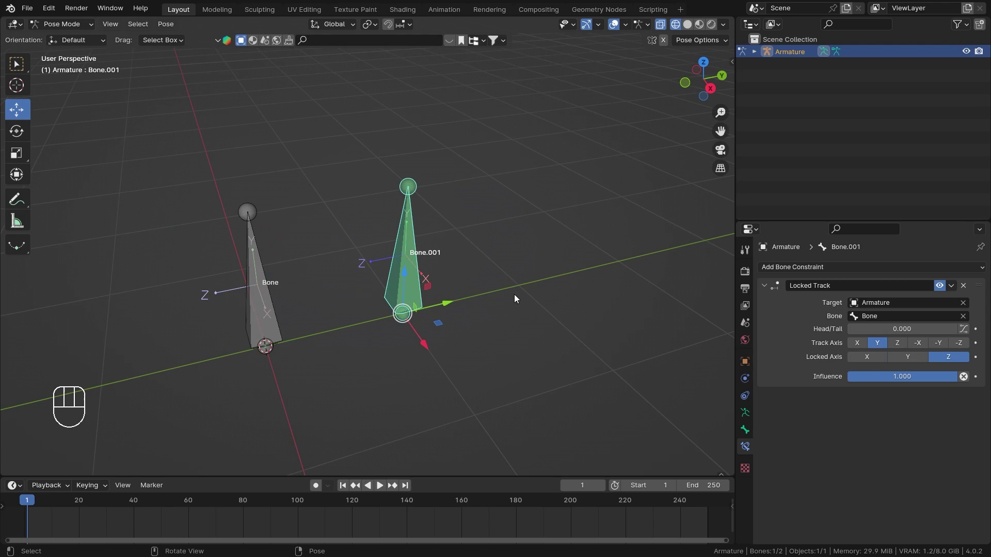
pyautogui.click(903, 345)
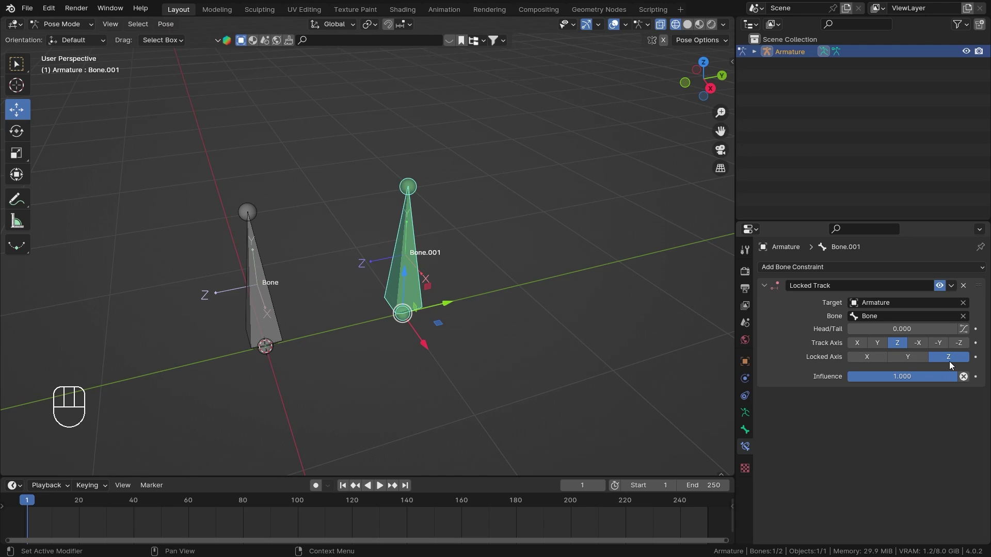
pyautogui.click(912, 360)
pyautogui.moveTo(418, 274); pyautogui.dragTo(430, 284, button='middle')
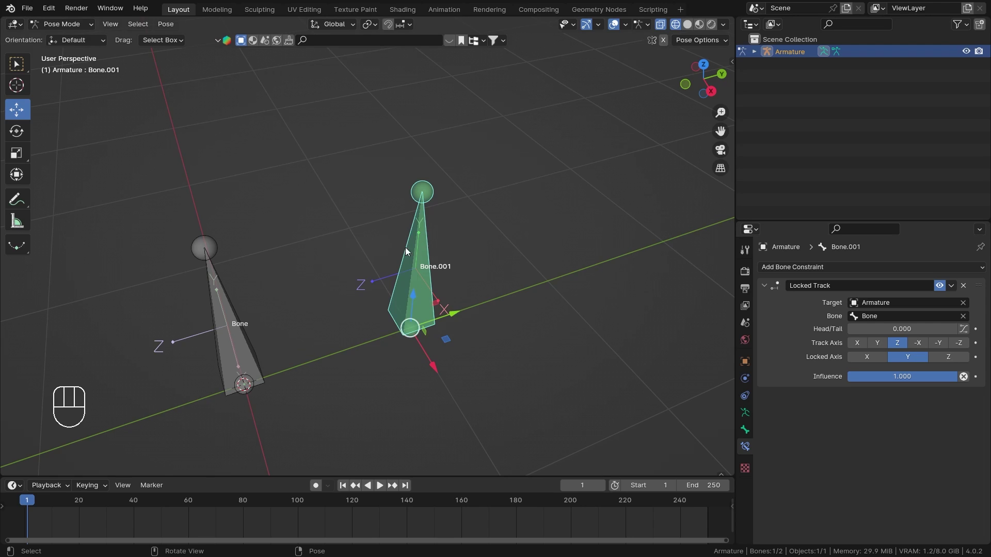
# - Move the target bone, Bone, past Bone.001 to its far side in the positive Y direction to test the tracking
pyautogui.scroll(-6, 408, 230)
pyautogui.click(323, 287)
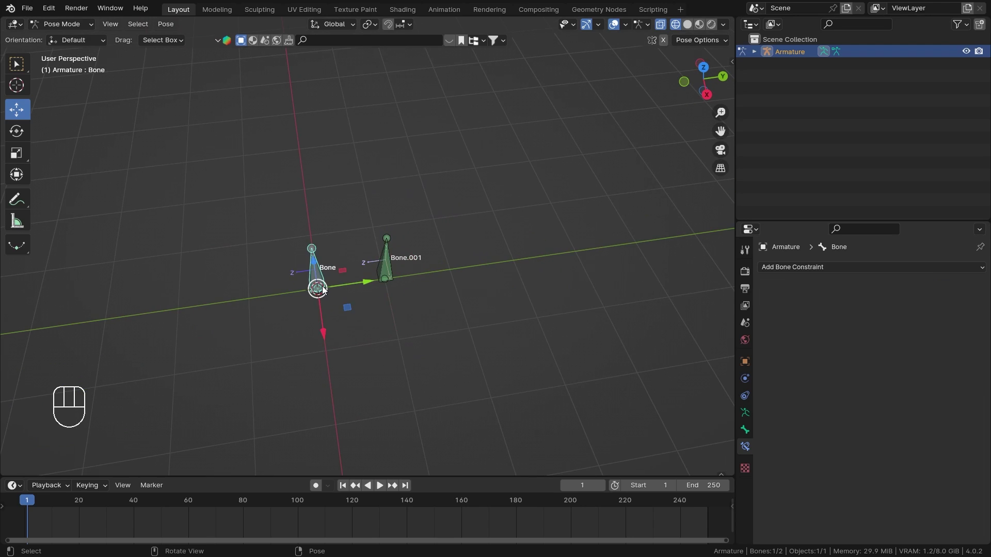
pyautogui.moveTo(355, 308); pyautogui.dragTo(490, 372)
pyautogui.moveTo(489, 373); pyautogui.dragTo(549, 339, button='middle')
pyautogui.moveTo(586, 458); pyautogui.dragTo(538, 336)
pyautogui.moveTo(538, 336); pyautogui.dragTo(438, 280, button='middle')
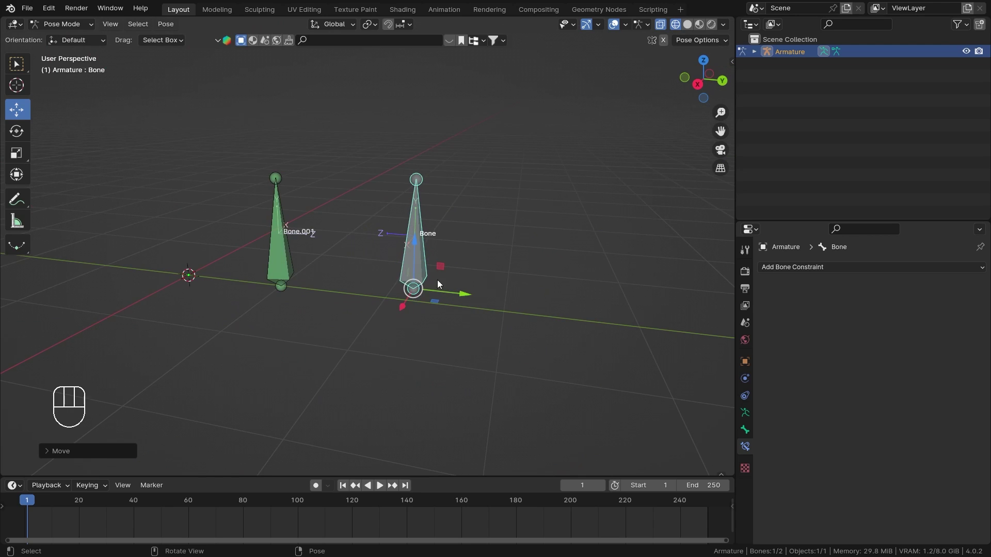
# - Move Bone around Bone.001 and back to the negative Y side of the origin
pyautogui.moveTo(280, 213); pyautogui.dragTo(438, 253, button='middle')
pyautogui.moveTo(438, 252)
pyautogui.mouseDown()
pyautogui.moveTo(430, 68)
pyautogui.moveTo(425, 373)
pyautogui.moveTo(436, 223)
pyautogui.moveTo(498, 119)
pyautogui.moveTo(361, 263)
pyautogui.moveTo(552, 287)
pyautogui.moveTo(453, 258)
pyautogui.mouseUp()
pyautogui.scroll(-3, 436, 224)
pyautogui.moveTo(453, 258); pyautogui.dragTo(450, 305, button='middle')
pyautogui.moveTo(454, 305); pyautogui.dragTo(394, 325)
pyautogui.moveTo(394, 325); pyautogui.dragTo(443, 348, button='middle')
pyautogui.moveTo(443, 349)
pyautogui.mouseDown()
pyautogui.moveTo(454, 227)
pyautogui.moveTo(425, 346)
pyautogui.mouseUp()
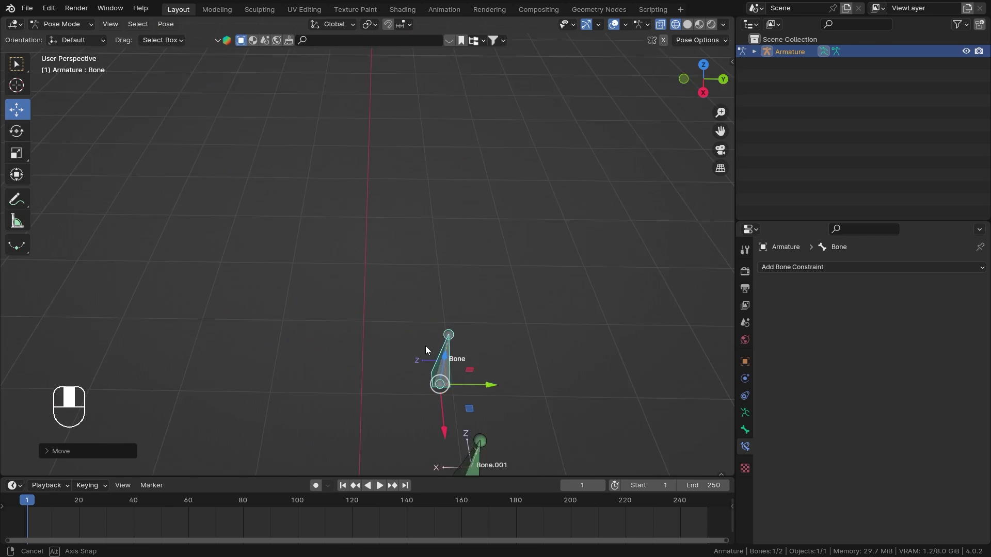
pyautogui.moveTo(426, 346); pyautogui.dragTo(392, 330, button='middle')
pyautogui.moveTo(393, 330); pyautogui.dragTo(351, 397)
pyautogui.moveTo(351, 398); pyautogui.dragTo(407, 269, button='middle')
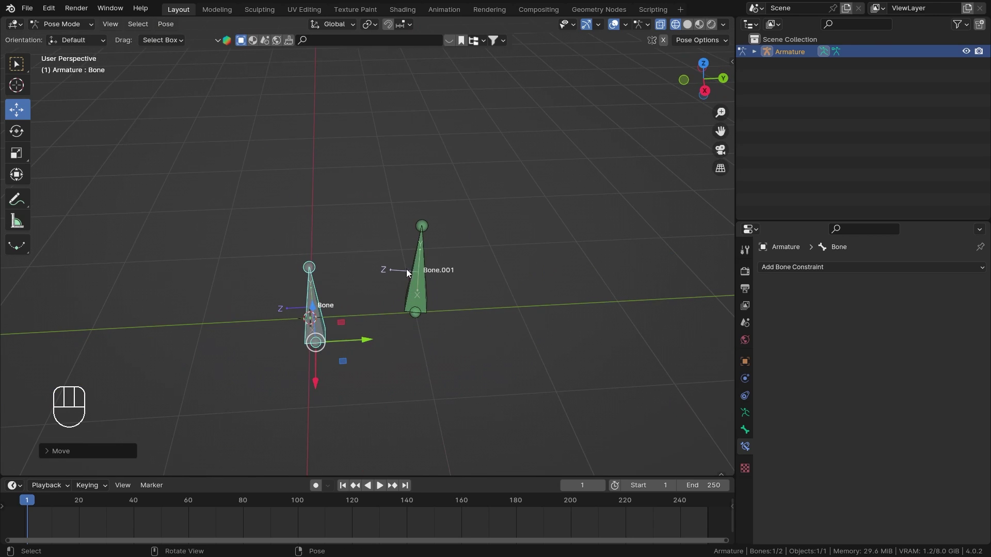
pyautogui.moveTo(361, 340); pyautogui.dragTo(294, 344)
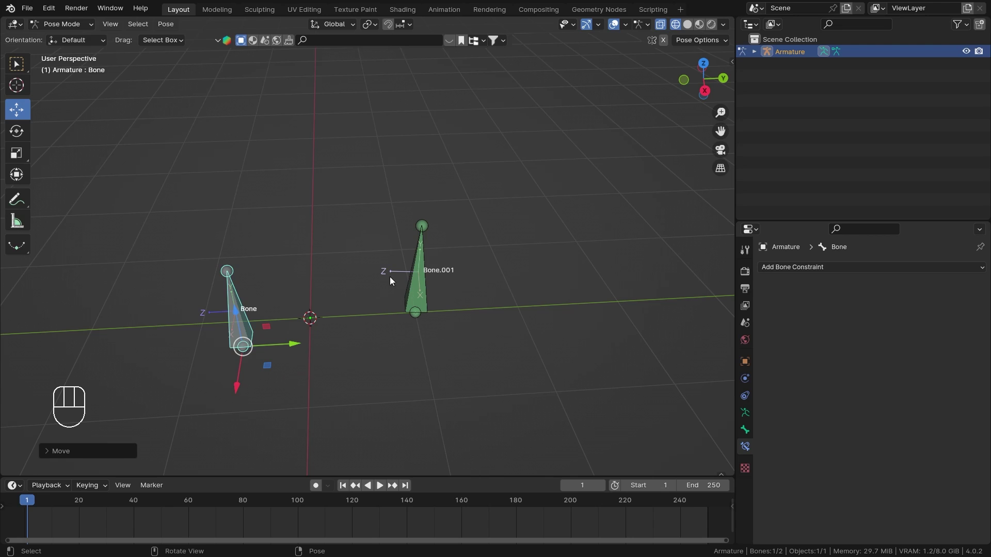
# - Change the locked axis of Bone.001's Locked Track constraint to X
pyautogui.click(419, 294)
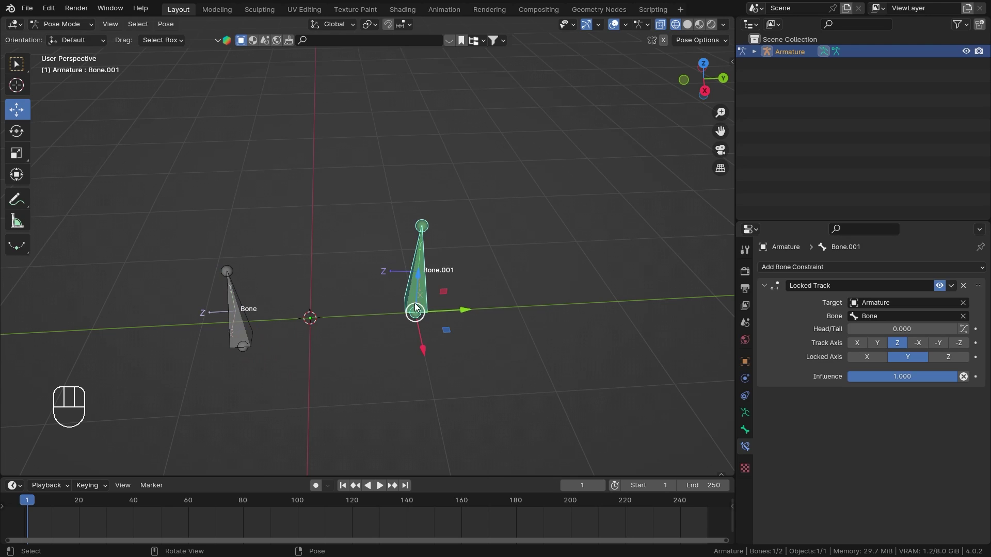
pyautogui.moveTo(426, 288); pyautogui.dragTo(561, 316, button='middle')
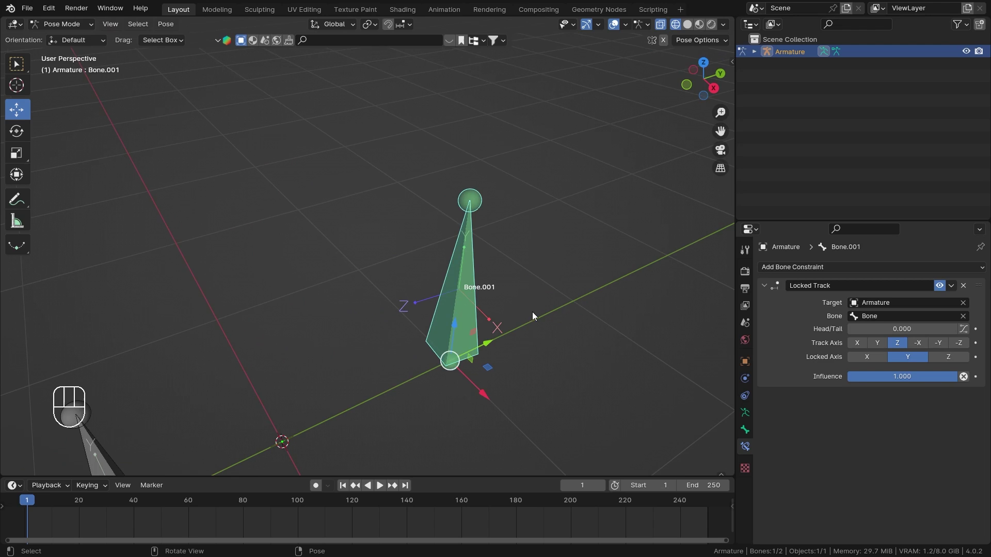
pyautogui.click(872, 357)
pyautogui.moveTo(559, 355); pyautogui.dragTo(358, 284, button='middle')
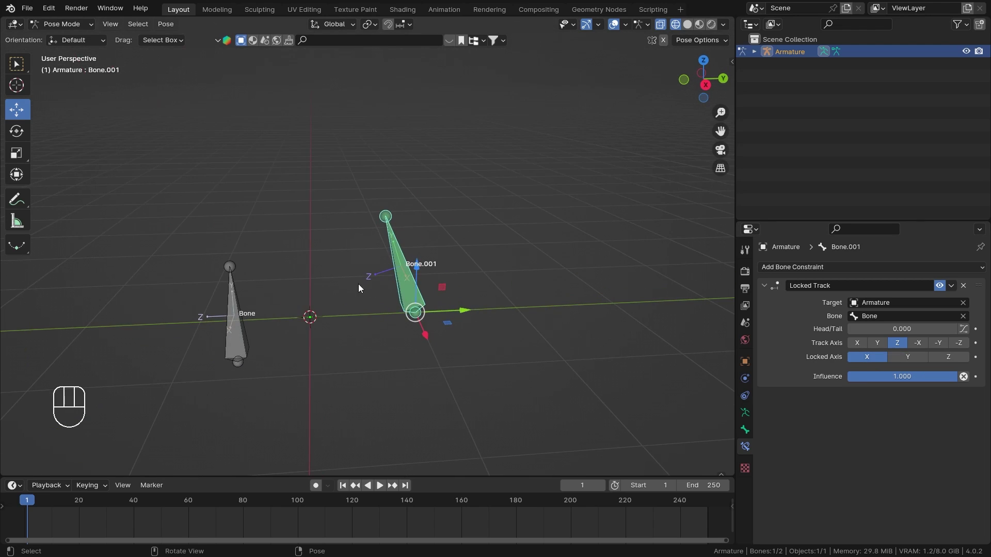
# - Move Bone in the YZ plane past Bone.001 and back to the negative Y side to test the X-axis lock
pyautogui.click(247, 332)
pyautogui.press('g')
pyautogui.hotkey('shift', 'x')
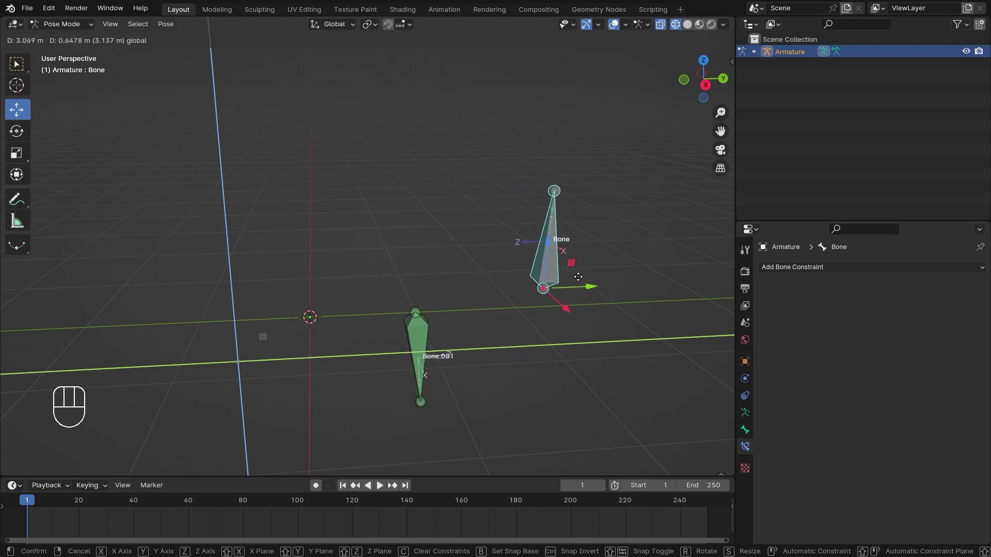
pyautogui.click(283, 308)
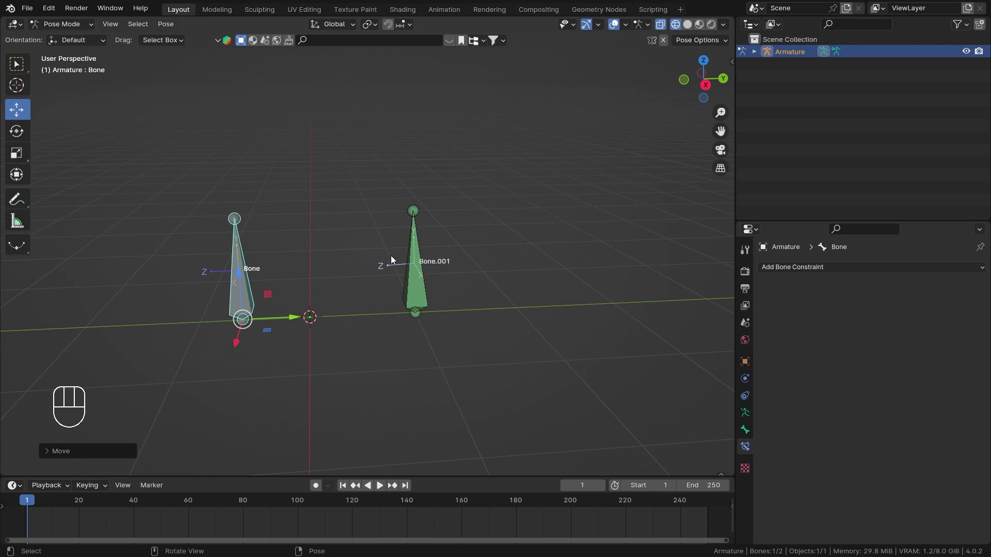
# - Set the Head/Tail value of Bone.001's Locked Track constraint to 1.000
pyautogui.moveTo(391, 261); pyautogui.dragTo(333, 271, button='middle')
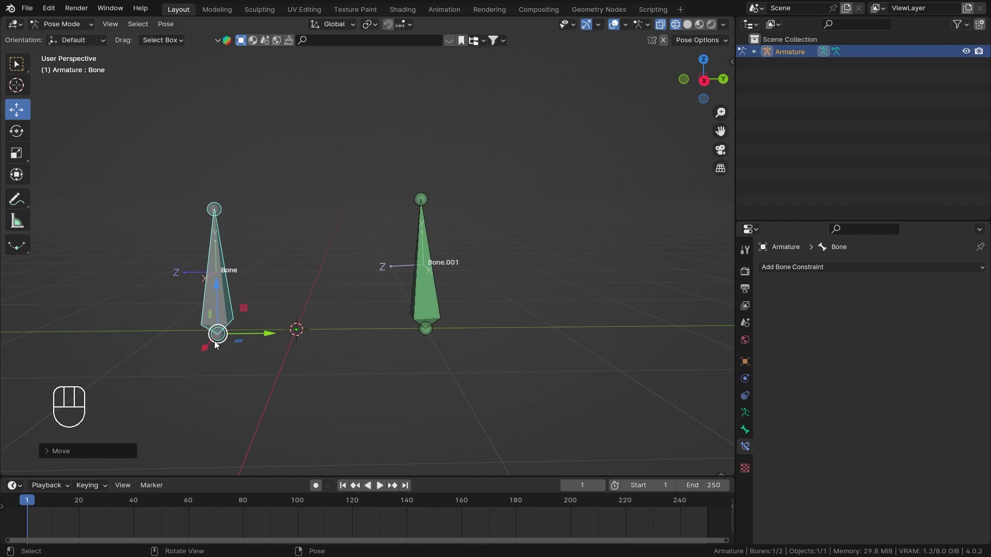
pyautogui.click(440, 299)
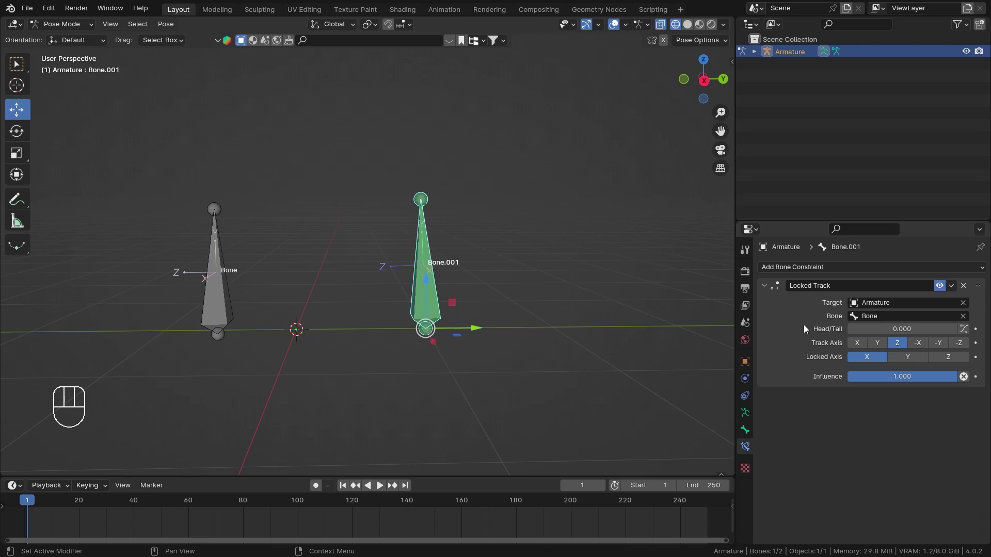
pyautogui.moveTo(847, 329); pyautogui.dragTo(957, 329)
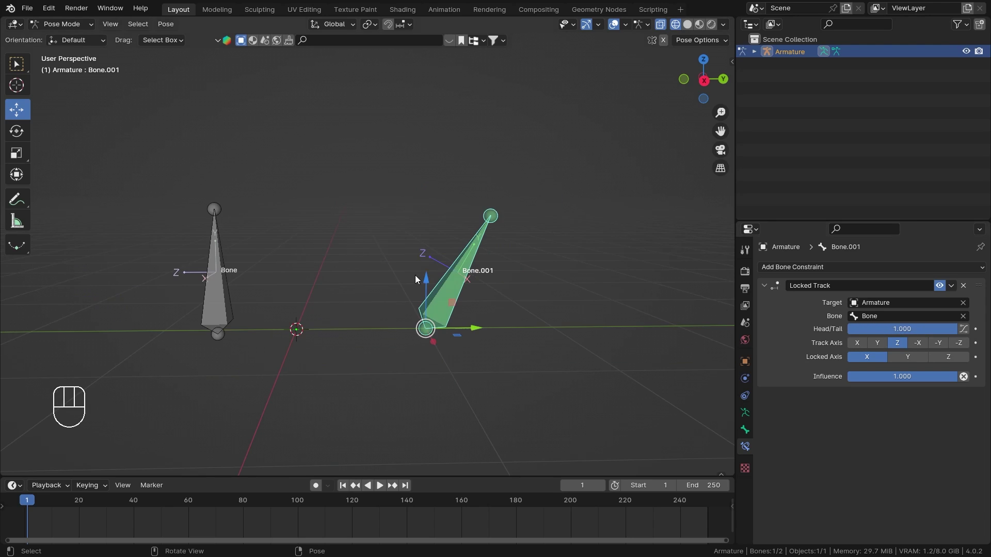
pyautogui.moveTo(248, 230); pyautogui.dragTo(201, 230, button='middle')
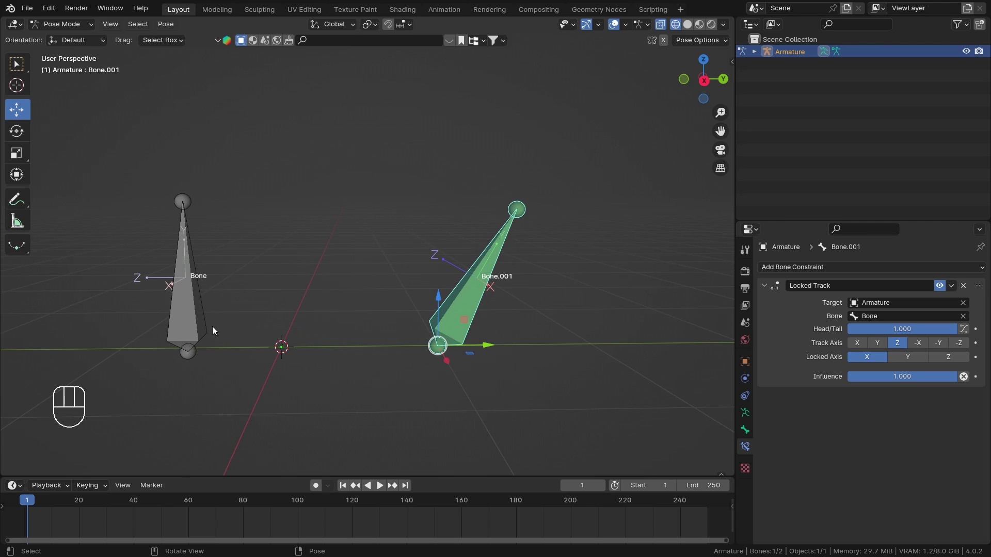
pyautogui.moveTo(94, 323); pyautogui.dragTo(143, 335, button='middle')
pyautogui.moveTo(196, 291); pyautogui.dragTo(171, 234, button='middle')
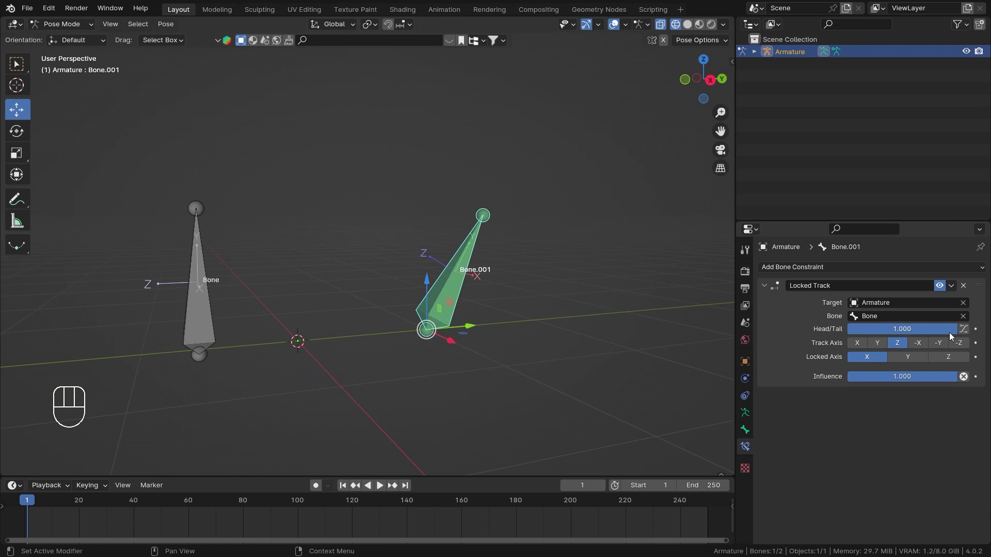
# - Set the Locked Track Head/Tail value to 0.500 and move Bone slightly upward
pyautogui.keyDown('ctrl'); pyautogui.moveTo(930, 329); pyautogui.dragTo(902, 329); pyautogui.keyUp('ctrl')
pyautogui.moveTo(256, 310); pyautogui.dragTo(307, 301, button='middle')
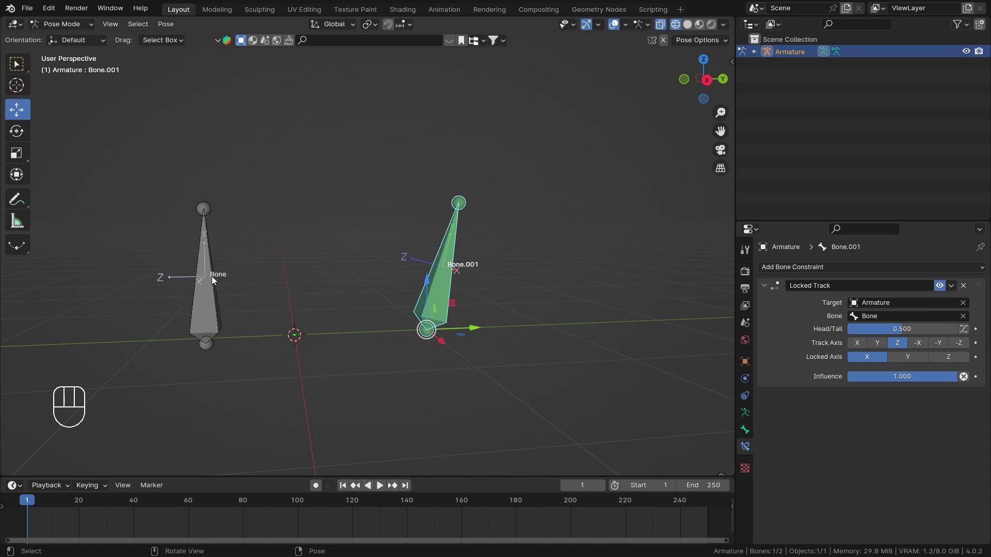
pyautogui.click(208, 292)
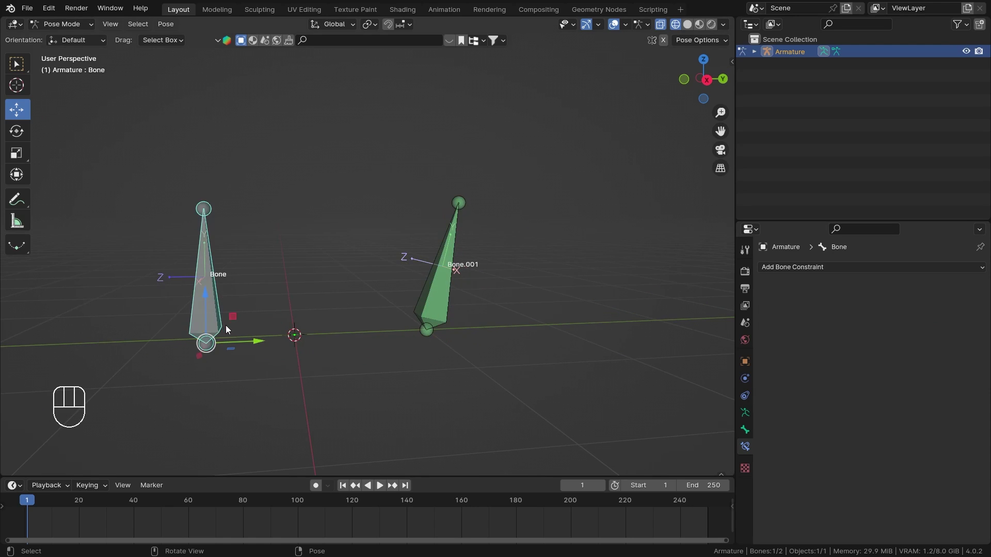
pyautogui.moveTo(233, 316)
pyautogui.mouseDown()
pyautogui.moveTo(296, 282)
pyautogui.moveTo(492, 264)
pyautogui.moveTo(533, 396)
pyautogui.moveTo(357, 337)
pyautogui.moveTo(302, 287)
pyautogui.moveTo(223, 305)
pyautogui.moveTo(236, 304)
pyautogui.mouseUp()
# - Switch Bone.001's Locked Track constraint to track axis X and set Head/Tail to 0.000
pyautogui.click(447, 294)
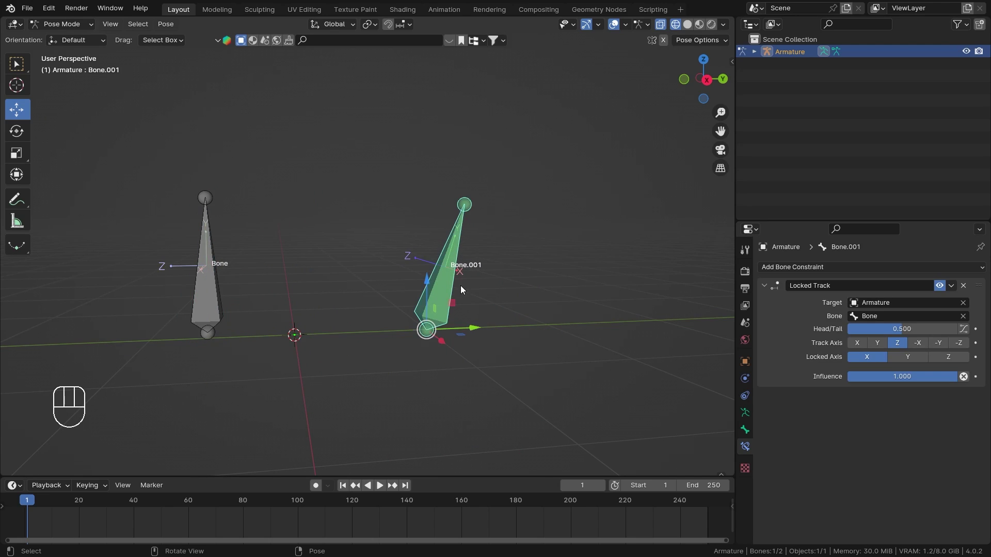
pyautogui.moveTo(461, 286)
pyautogui.mouseDown(button='middle')
pyautogui.moveTo(504, 265)
pyautogui.moveTo(446, 297)
pyautogui.mouseUp(button='middle')
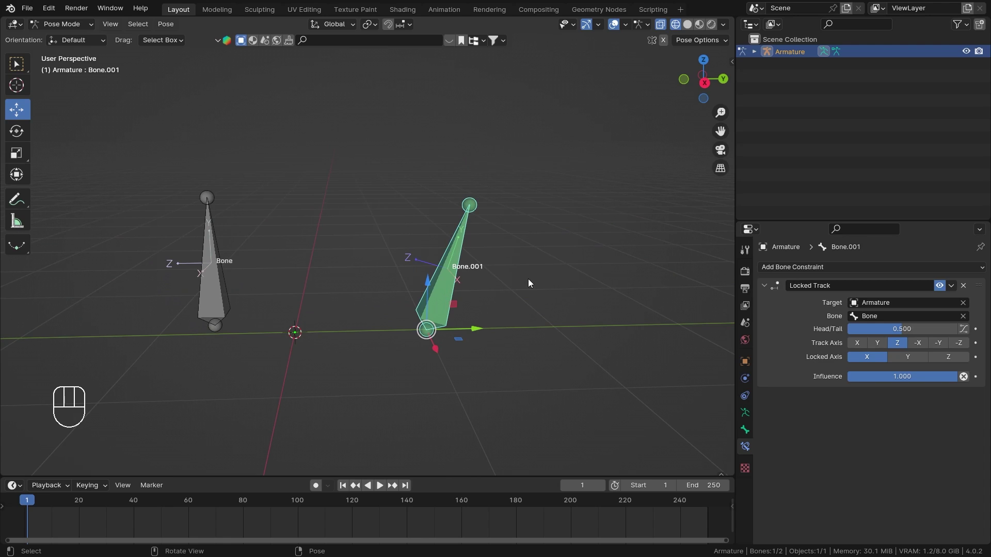
pyautogui.click(858, 342)
pyautogui.moveTo(903, 329); pyautogui.dragTo(844, 327)
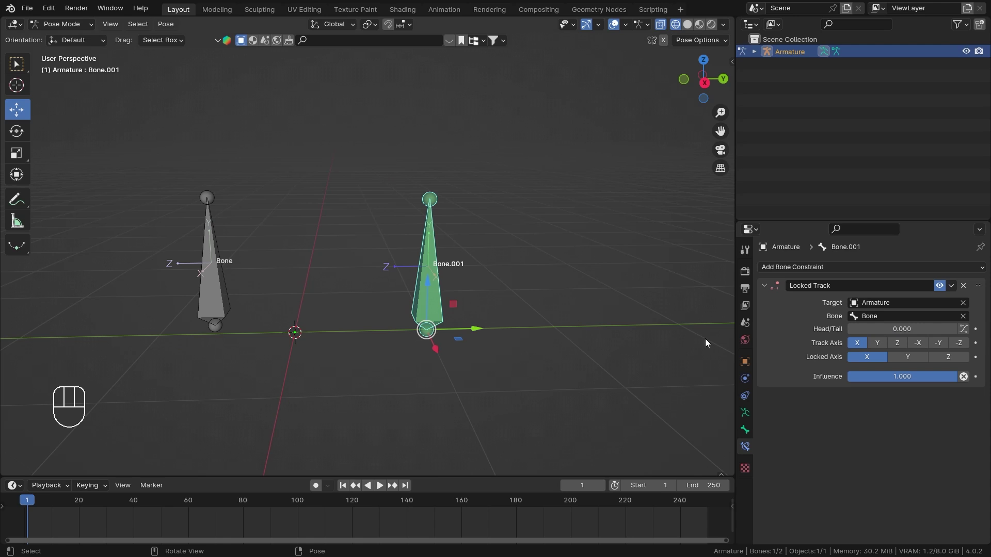
# - Change the locked axis of Bone.001's Locked Track constraint to Y and inspect how its X axis aims at Bone
pyautogui.moveTo(511, 286); pyautogui.dragTo(449, 274, button='middle')
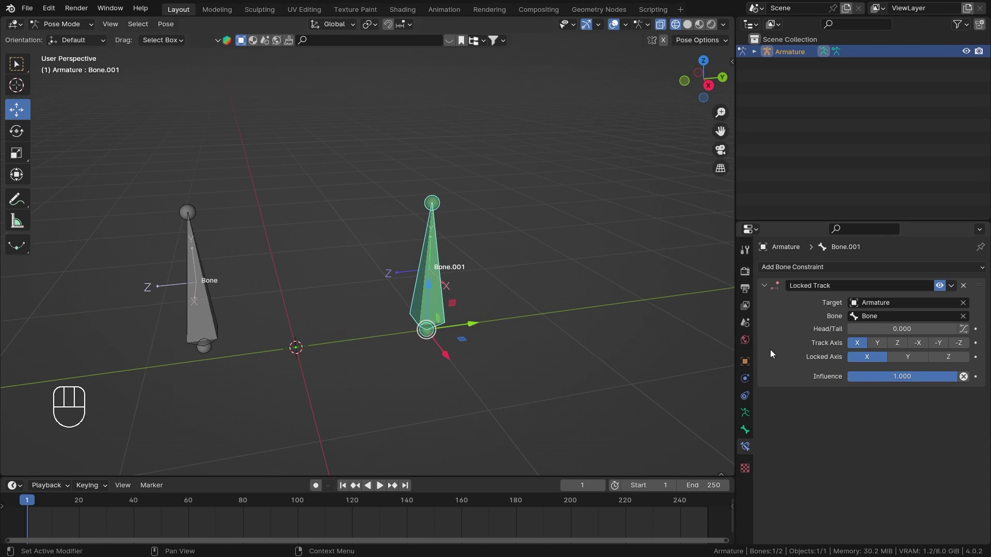
pyautogui.click(919, 360)
pyautogui.moveTo(272, 271); pyautogui.dragTo(403, 302, button='middle')
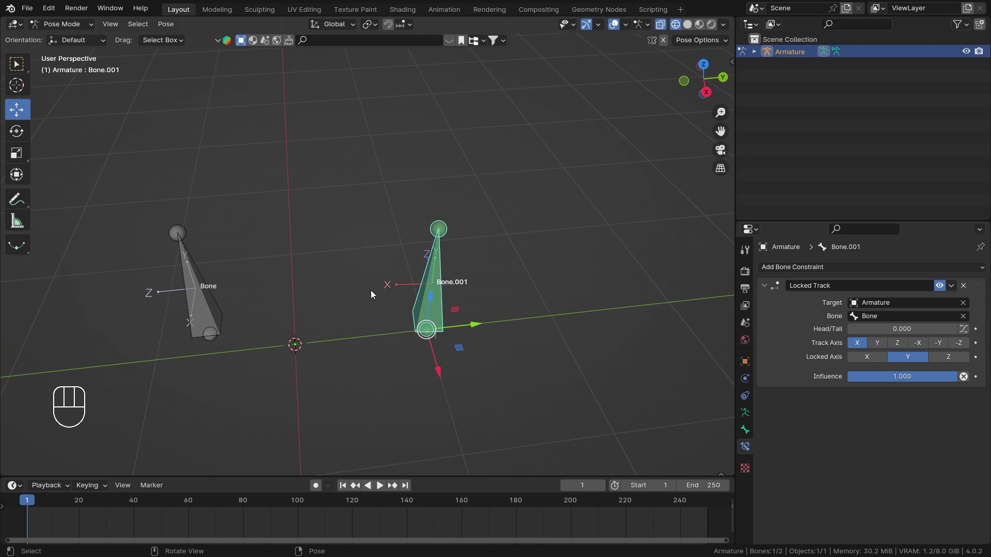
pyautogui.moveTo(400, 284); pyautogui.dragTo(408, 290, button='middle')
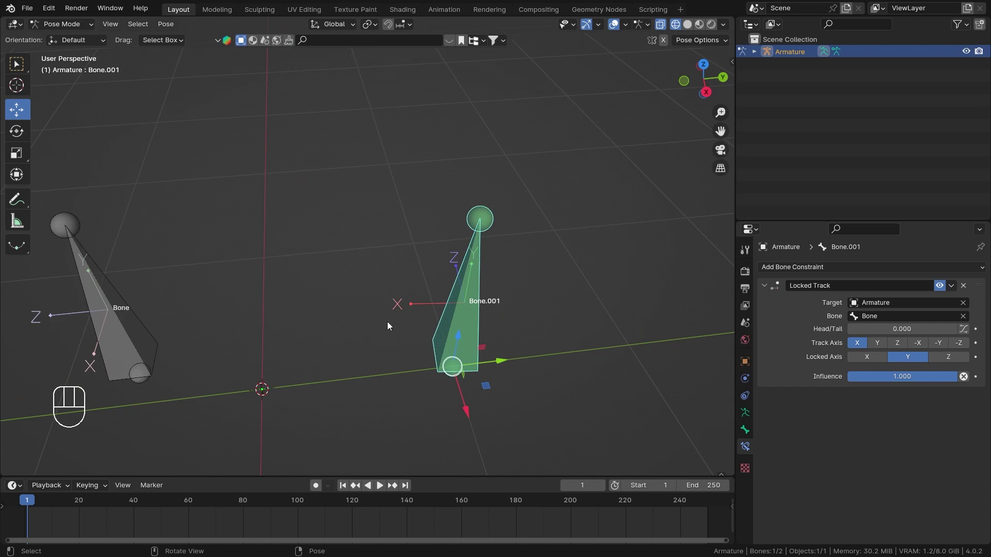
pyautogui.moveTo(123, 316); pyautogui.dragTo(131, 313, button='middle')
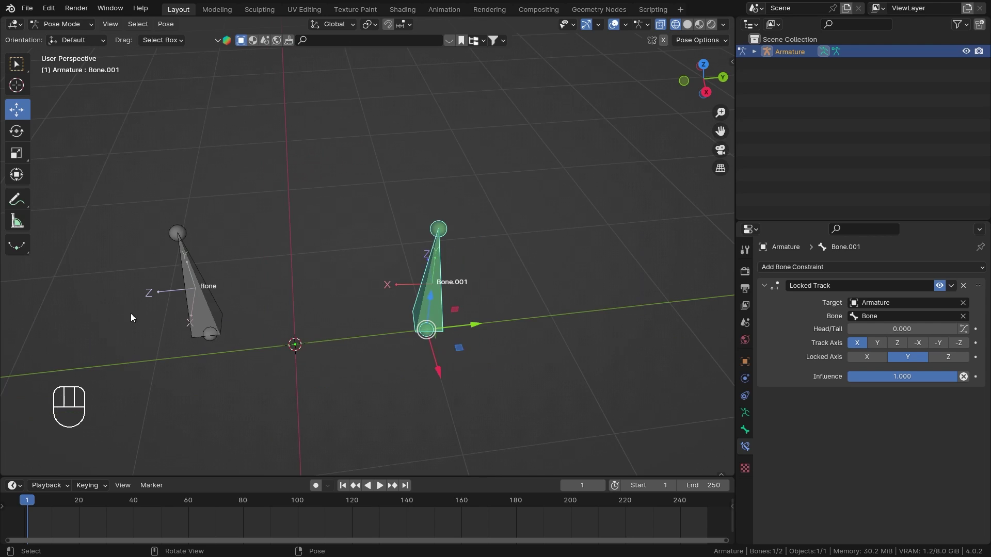
# - Move Bone in the XY plane to test the X-axis tracking, placing it on the negative Y side of the origin
pyautogui.click(230, 330)
pyautogui.moveTo(231, 330); pyautogui.dragTo(577, 325, button='middle')
pyautogui.press('g')
pyautogui.hotkey('shift', 'z')
pyautogui.click(259, 318)
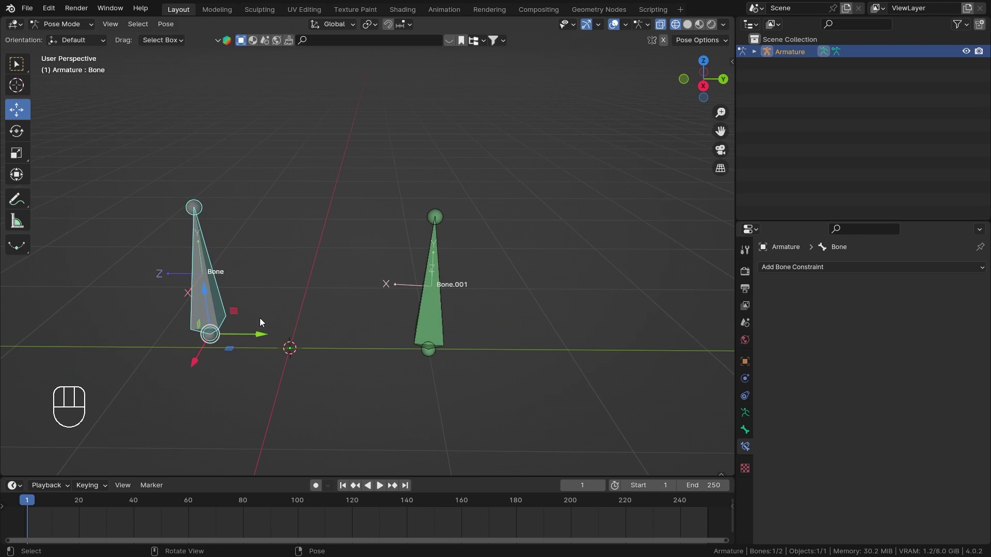
# - Reduce the Influence of Bone.001's Locked Track constraint to 0.509 and examine the bone's orientation from above
pyautogui.moveTo(259, 318); pyautogui.dragTo(381, 315, button='middle')
pyautogui.click(419, 298)
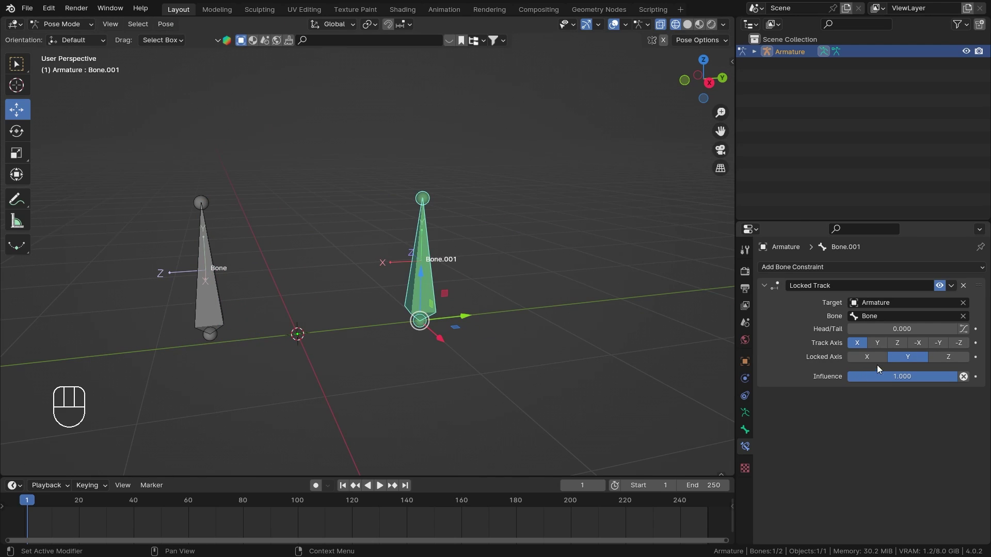
pyautogui.moveTo(934, 378)
pyautogui.mouseDown()
pyautogui.moveTo(849, 377)
pyautogui.moveTo(952, 380)
pyautogui.mouseUp()
pyautogui.moveTo(941, 380); pyautogui.dragTo(900, 377)
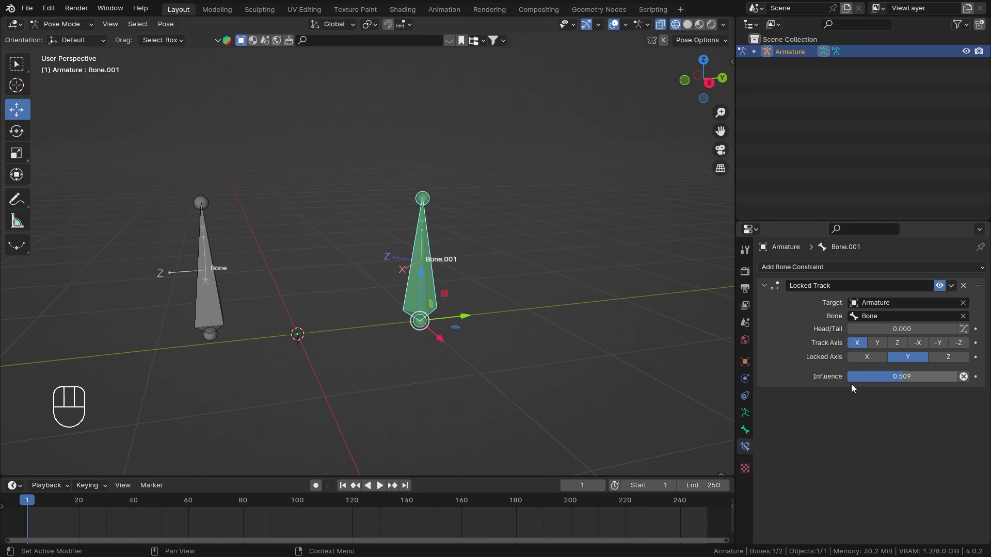
pyautogui.moveTo(215, 218); pyautogui.dragTo(314, 326, button='middle')
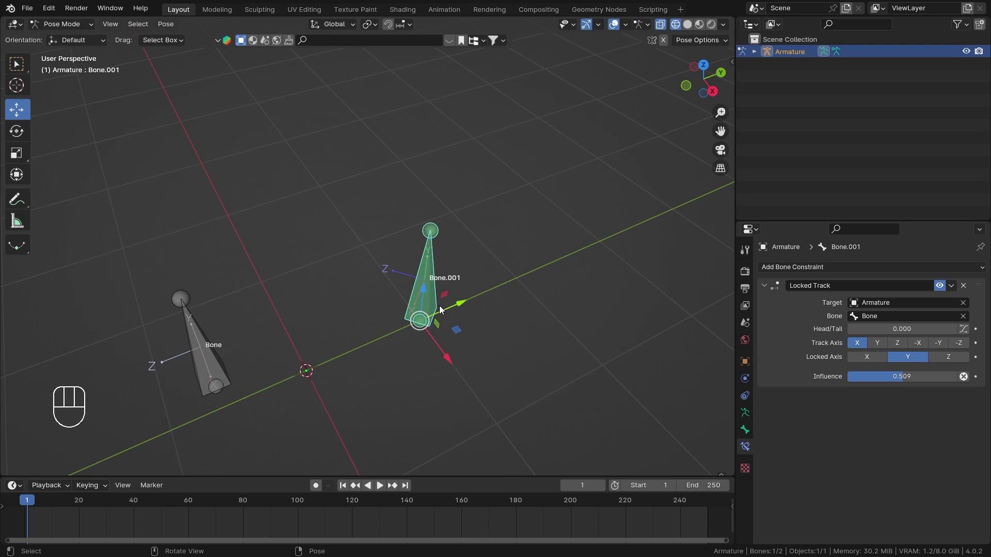
pyautogui.moveTo(439, 306); pyautogui.dragTo(411, 327, button='middle')
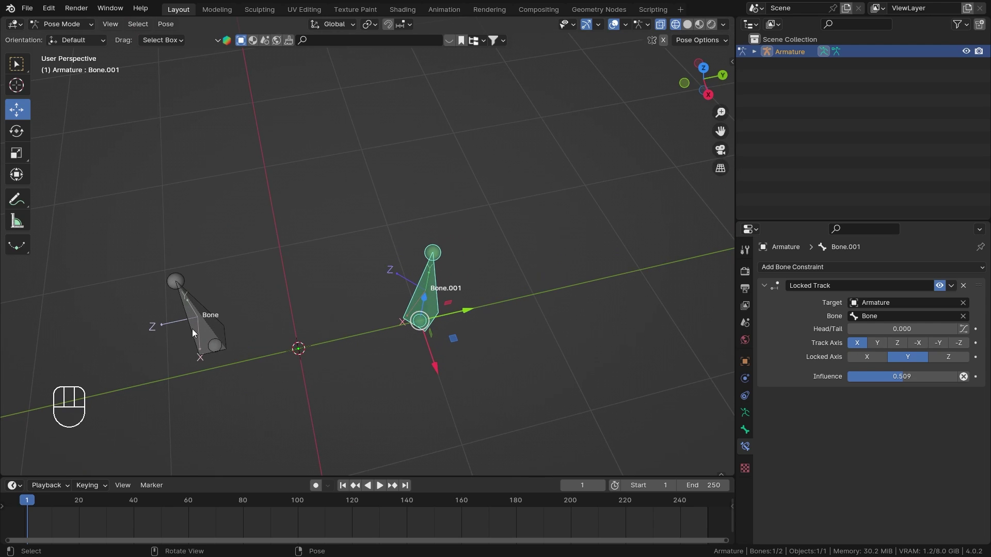
# - Move Bone in the XY plane to the positive X side near the origin and set Bone.001's Locked Track Influence to 1.000
pyautogui.click(192, 330)
pyautogui.moveTo(245, 367); pyautogui.dragTo(297, 407)
pyautogui.click(426, 295)
pyautogui.moveTo(908, 377); pyautogui.dragTo(955, 377)
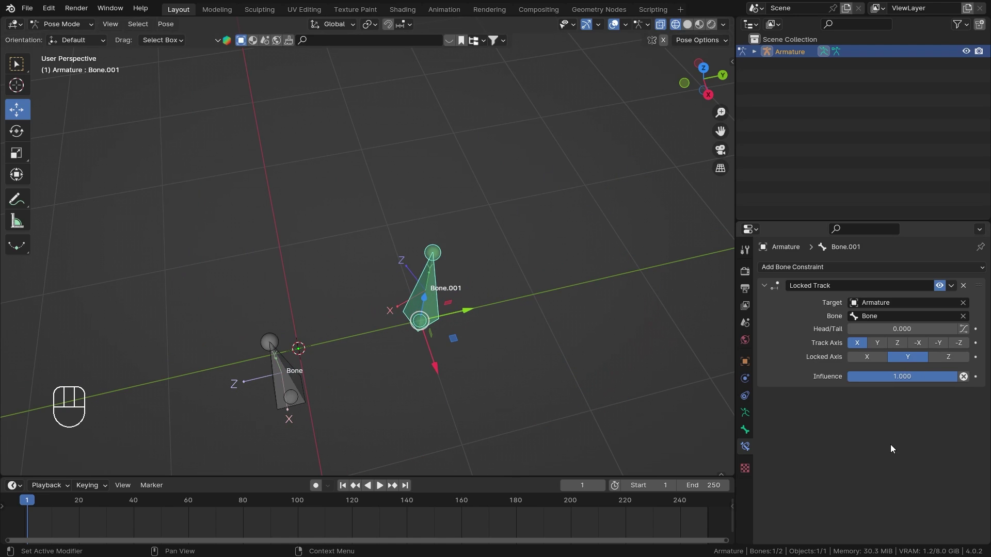
pyautogui.click(820, 269)
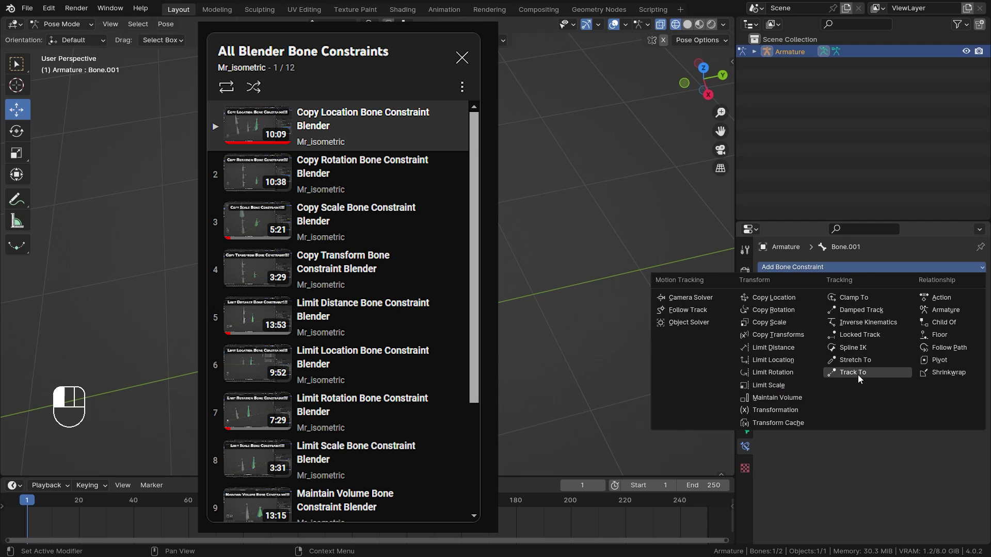
pyautogui.click(856, 443)
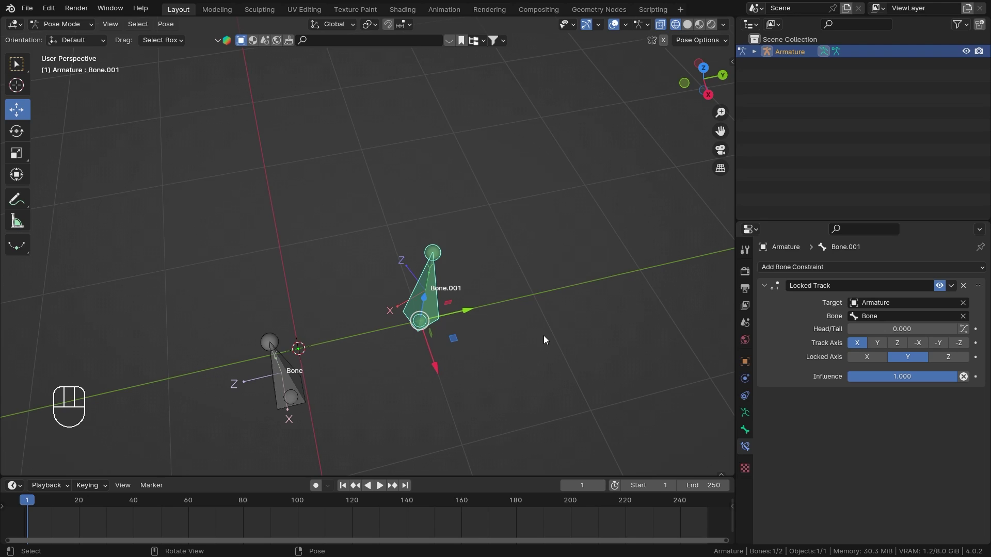
pyautogui.click(921, 266)
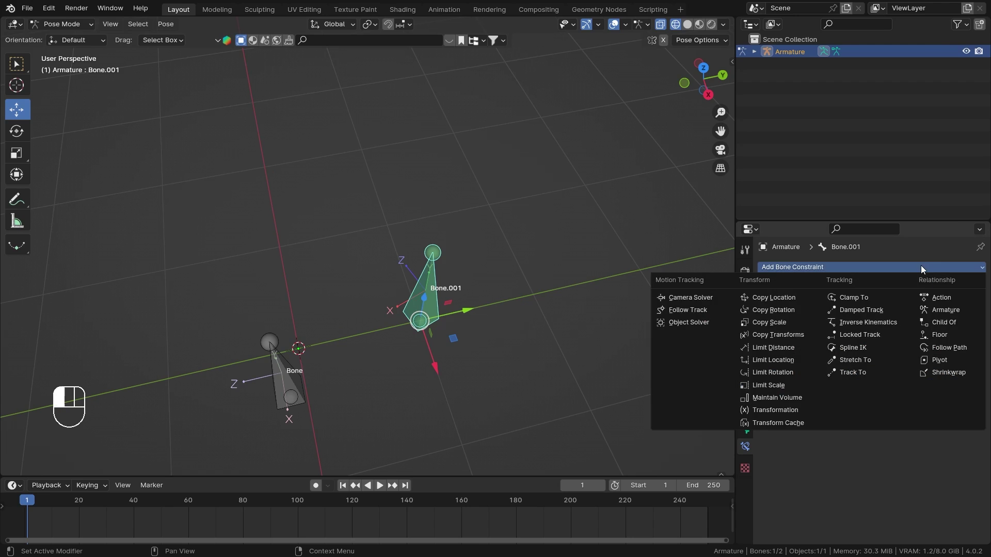
pyautogui.click(859, 334)
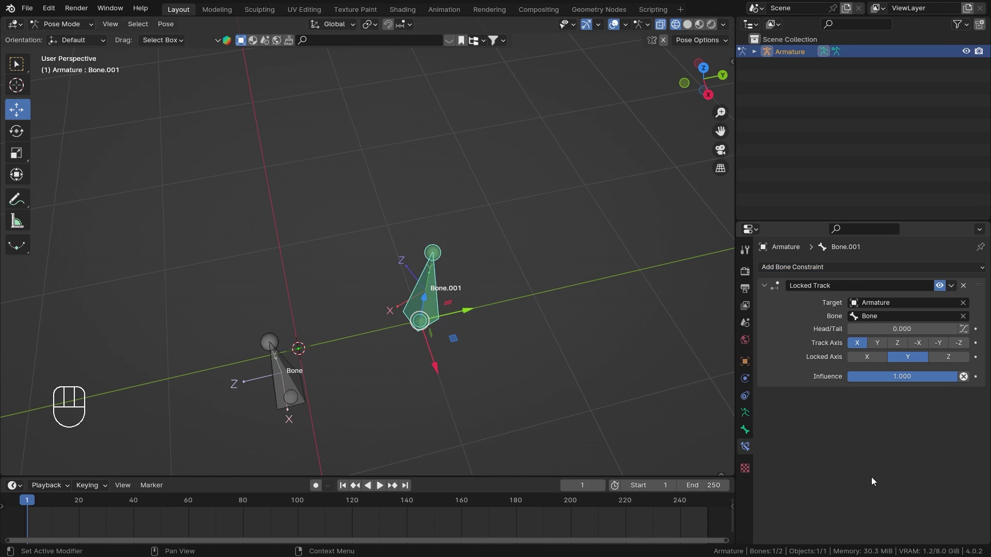